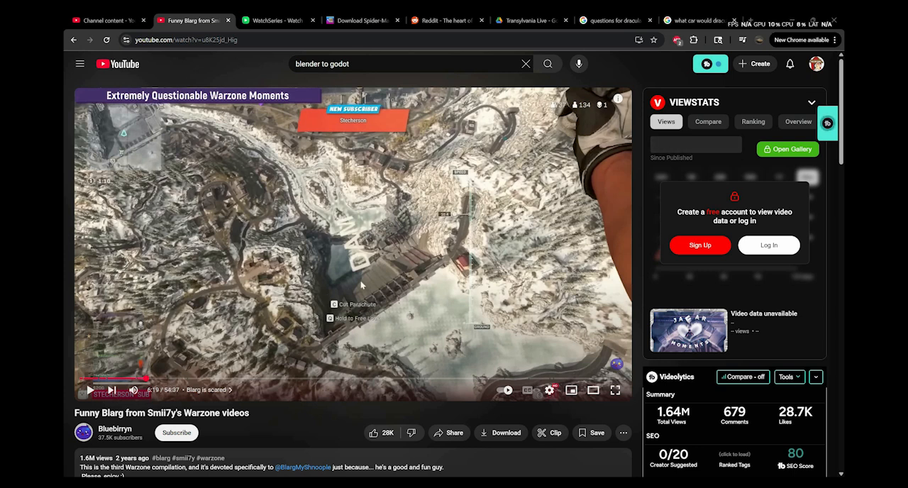
Switch to the Godot Project Manager, open the SimpleCubePlatformer project and maximize its editor window.
key(alt+Tab)
click(373, 234)
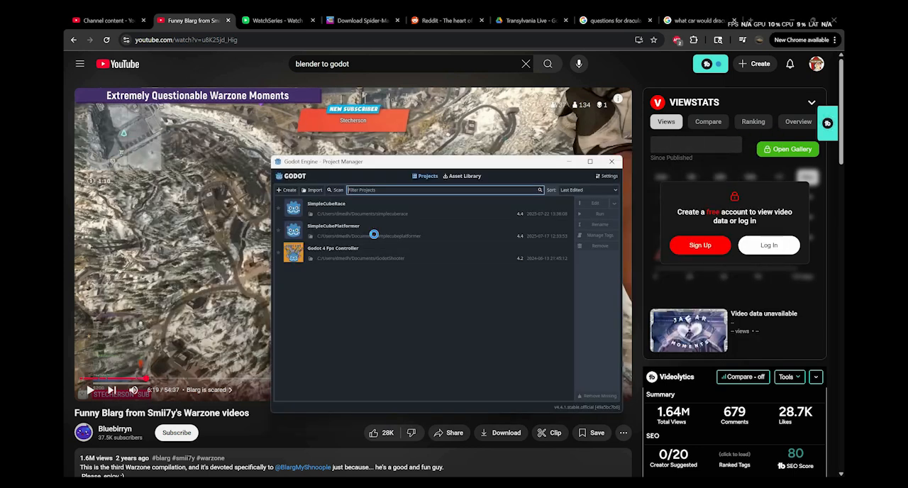
double_click(374, 234)
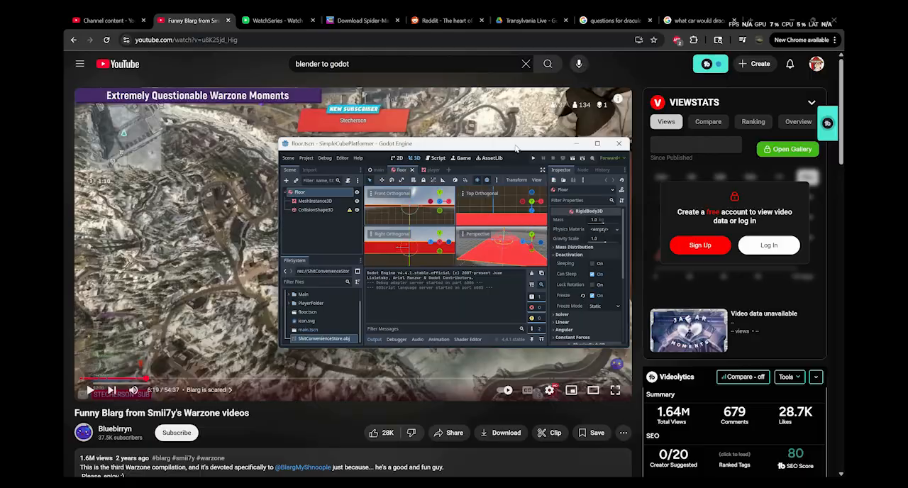
double_click(516, 149)
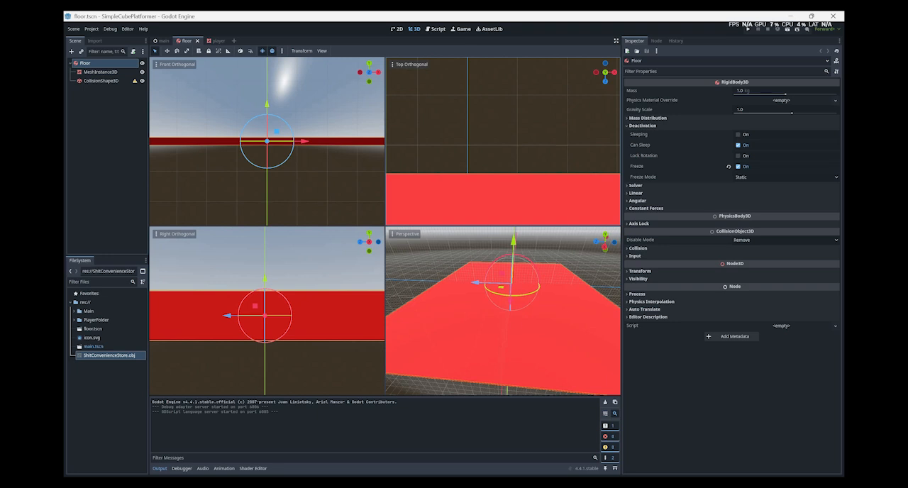
Switch to the File Explorer window showing the blender folder and browse to the Documents folder.
mouse_move(415, 483)
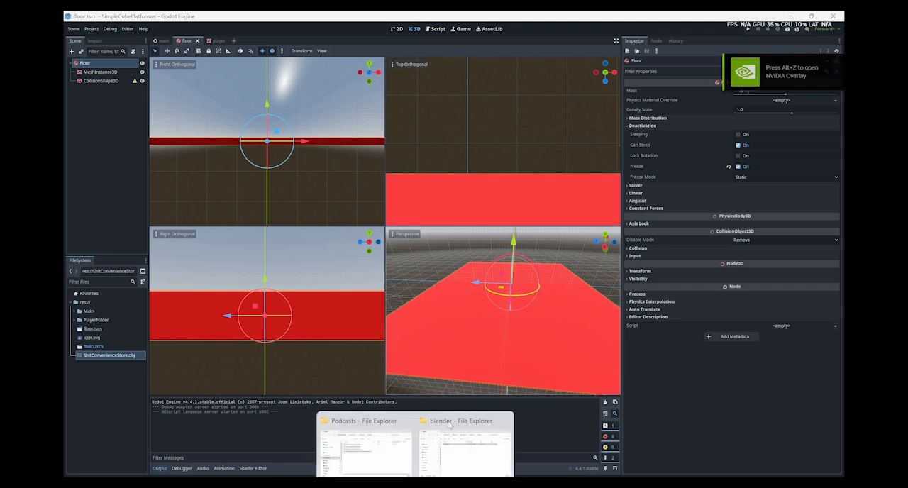
click(448, 424)
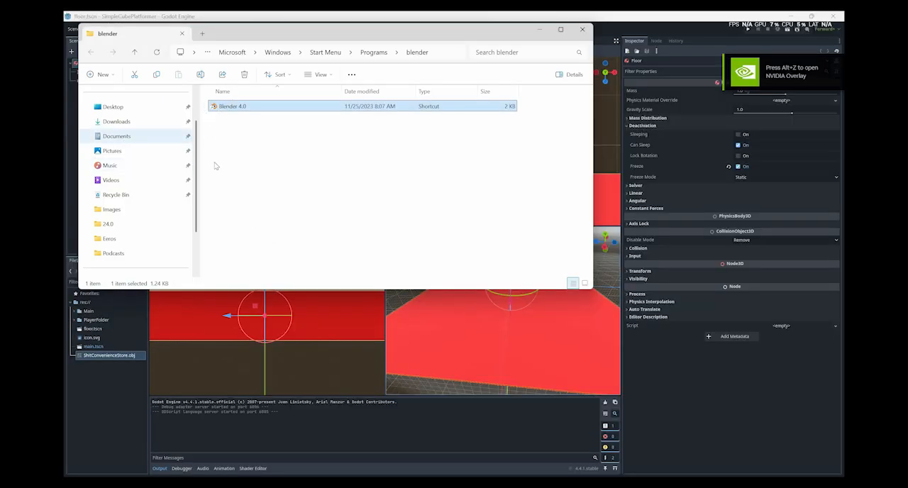
right_click(229, 99)
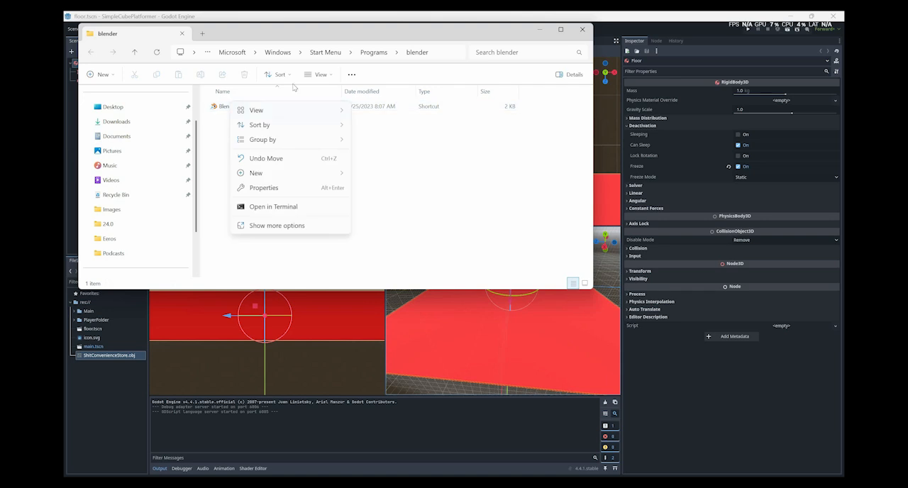
click(294, 33)
click(146, 138)
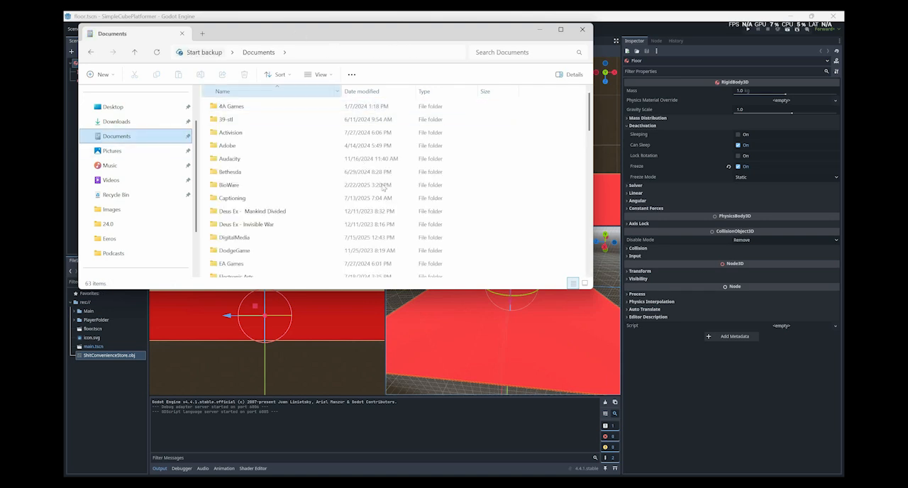
drag(310, 33, 421, 48)
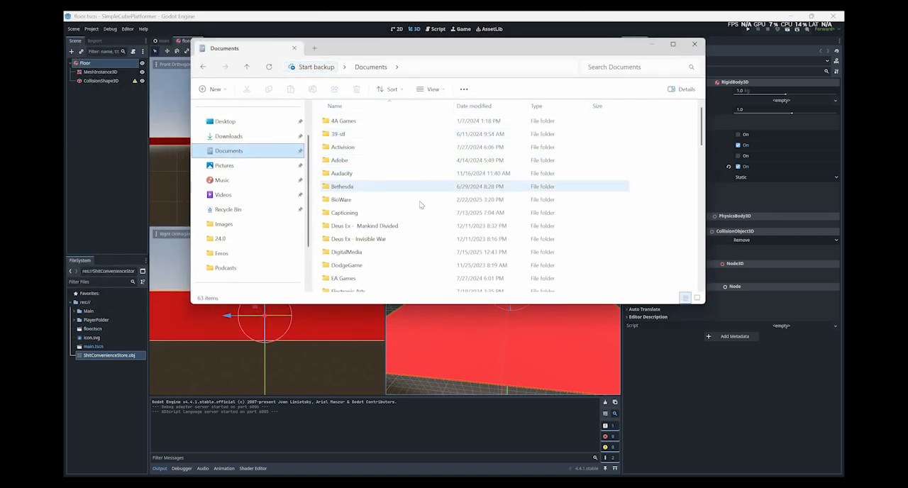
Open the OBJs folder inside DigitalMedia > 3DModels and select ShitConvenienceStore.obj.
click(420, 202)
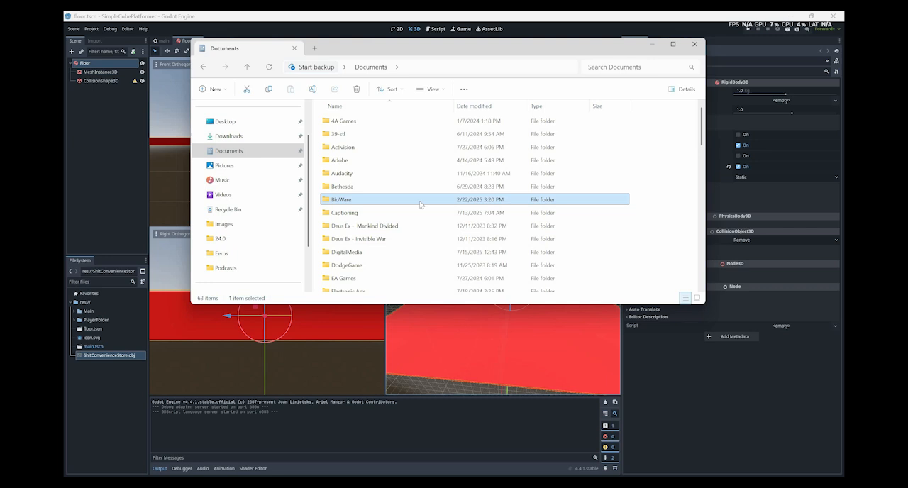
text(di)
key(Return)
key(Return)
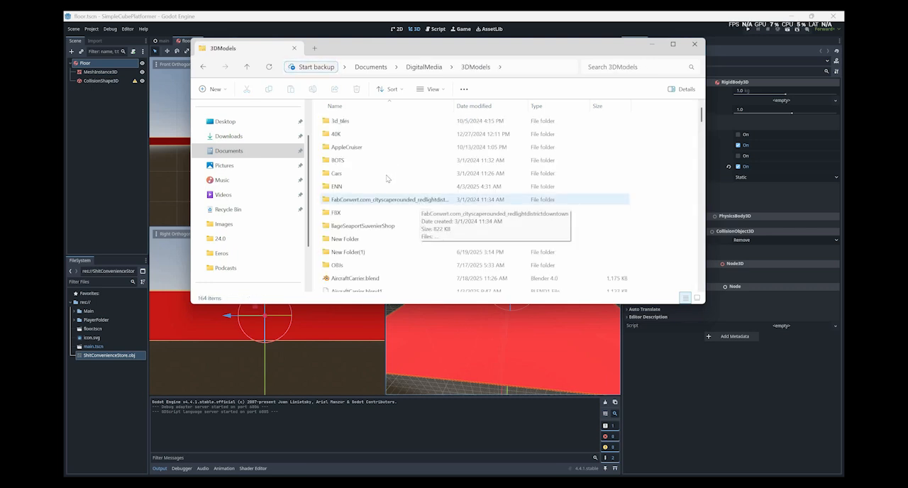
scroll(388, 178, down, 2)
scroll(387, 178, up, 2)
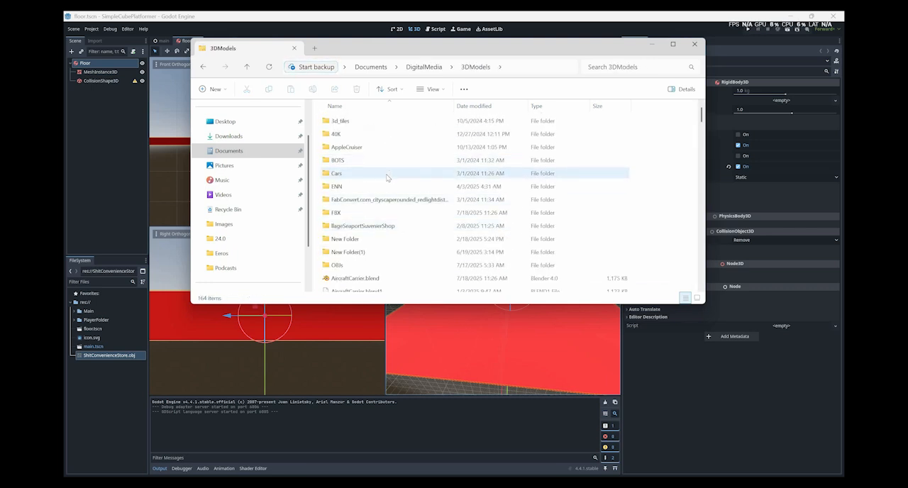
key(o)
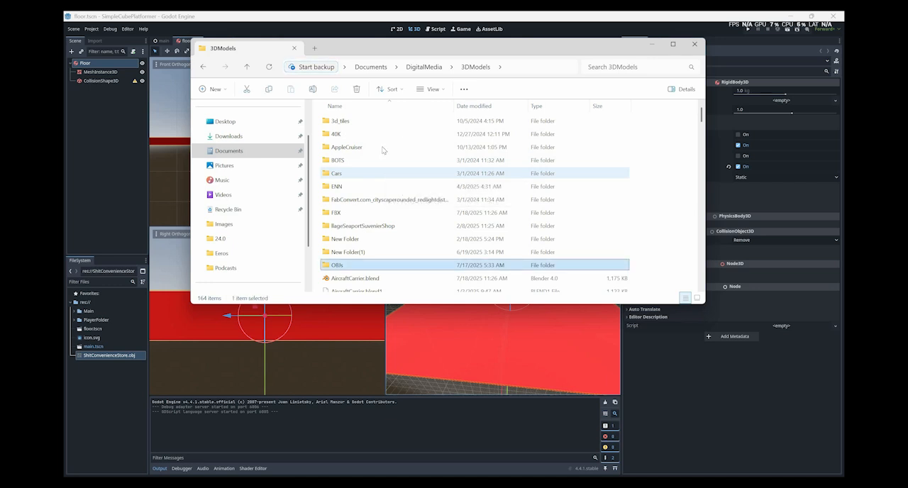
key(Return)
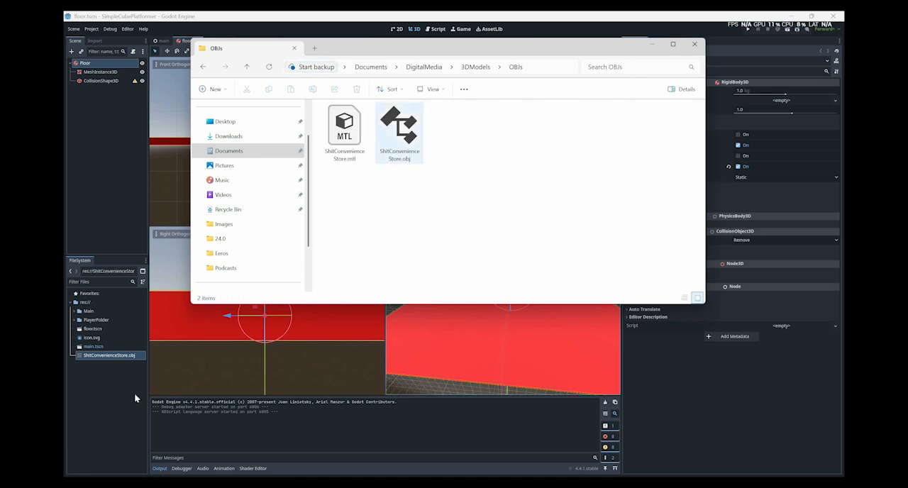
click(399, 133)
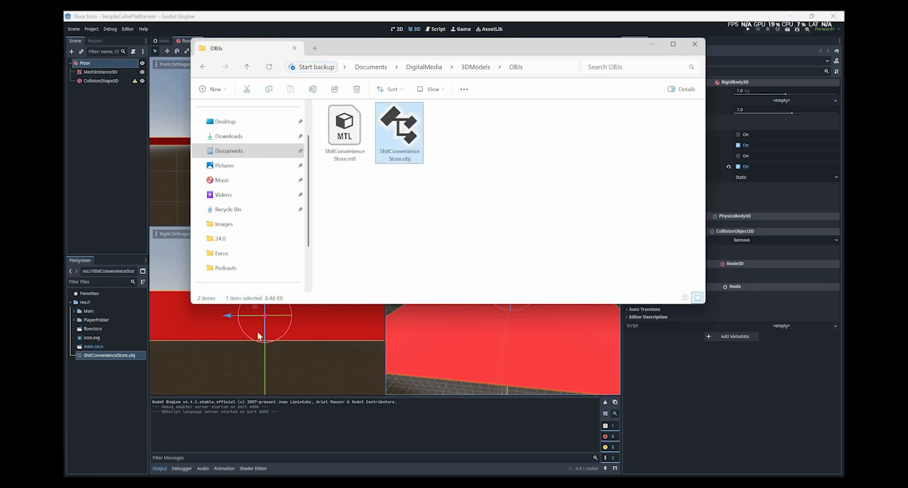
Return to Godot and place ShitConvenienceStore.obj from the project files onto the red floor in the perspective view.
click(115, 366)
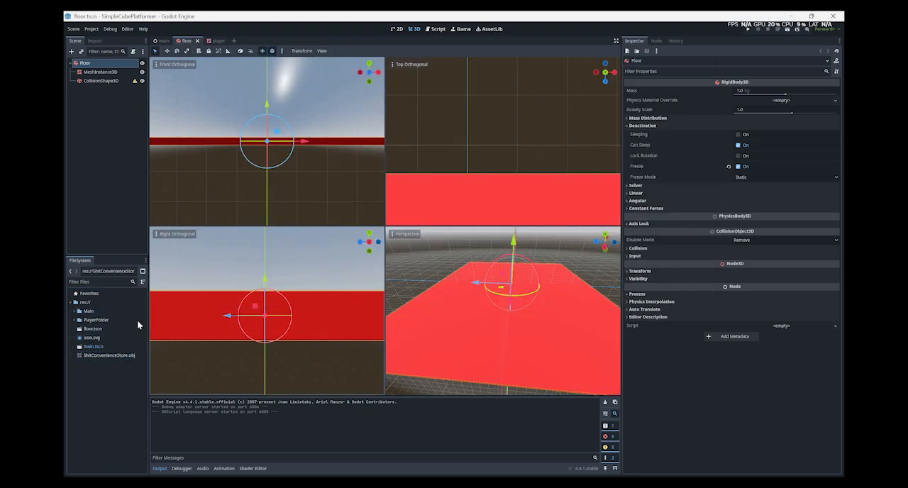
key(alt+Tab)
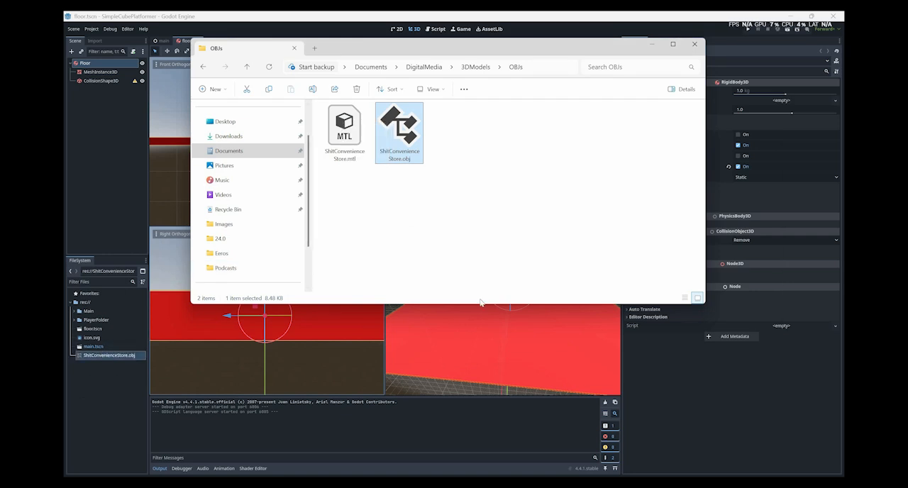
click(456, 312)
drag(109, 356, 454, 307)
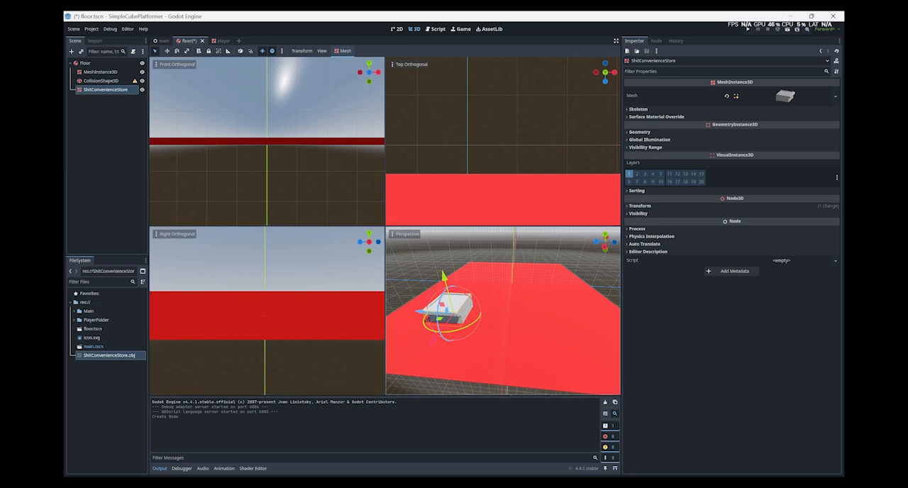
Create a collision shape for the store mesh with Sibling placement and Trimesh type, and view the model up close.
middle_drag(499, 317, 494, 317)
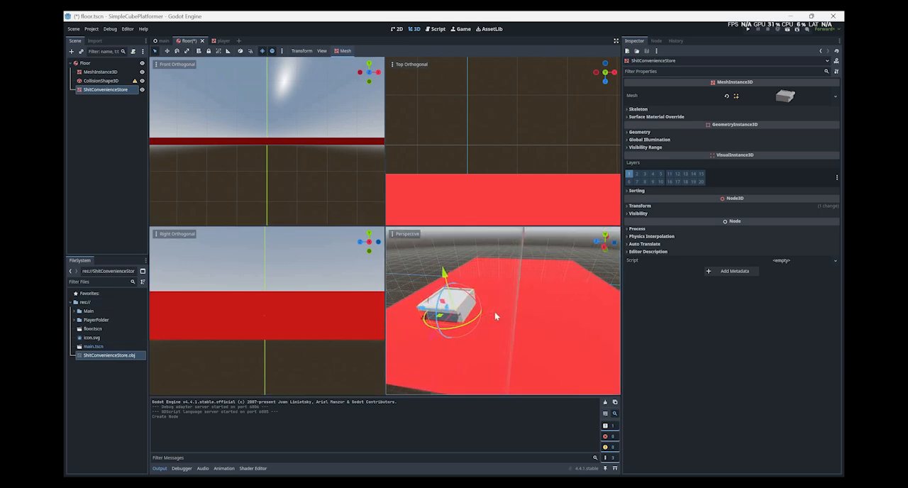
key(s)
mouse_move(495, 317)
right_down()
mouse_move(485, 323)
mouse_move(501, 321)
mouse_move(498, 328)
right_up()
key(w)
key(w)
right_drag(424, 174, 349, 50)
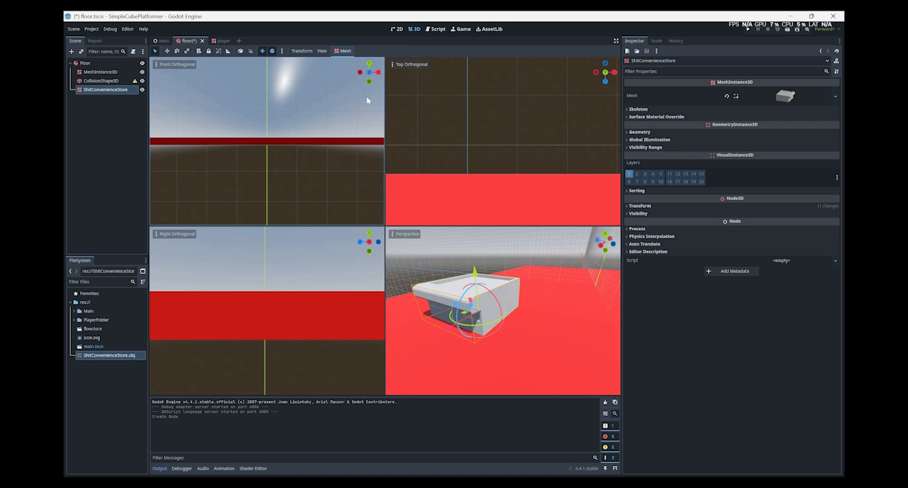
click(345, 51)
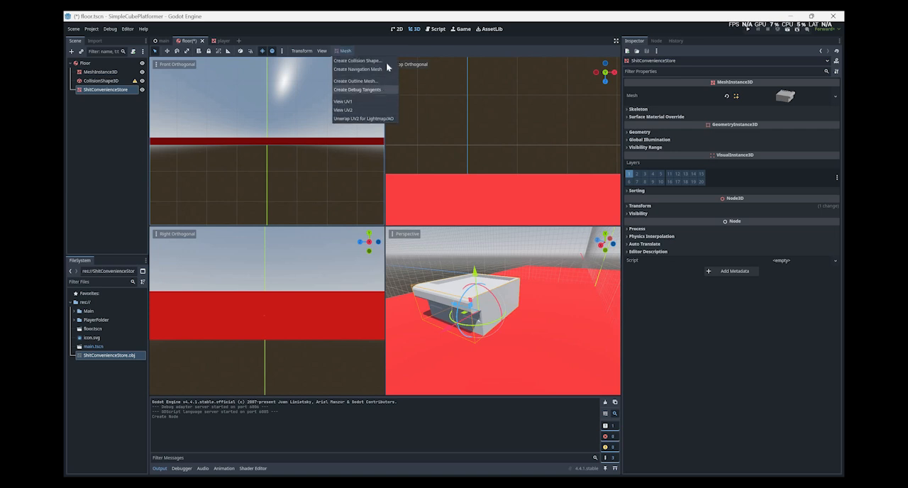
key(Return)
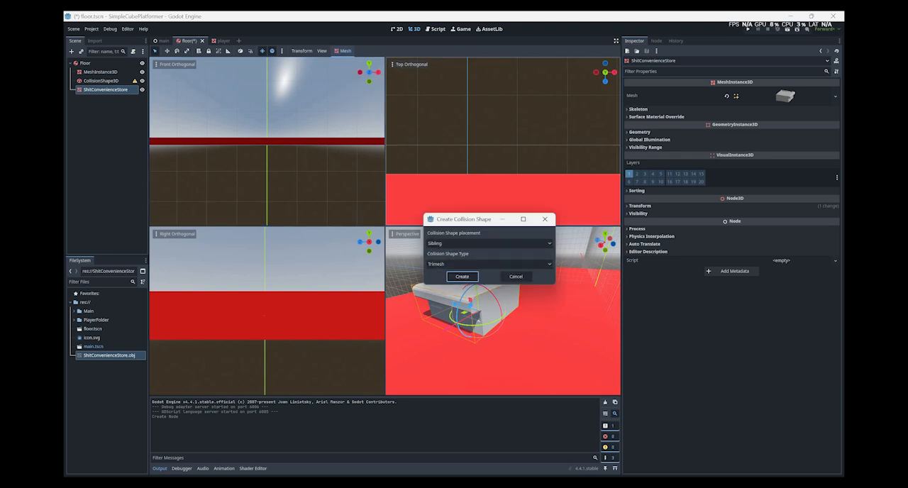
click(462, 277)
middle_drag(462, 278, 435, 299)
key(w)
right_drag(491, 287, 491, 283)
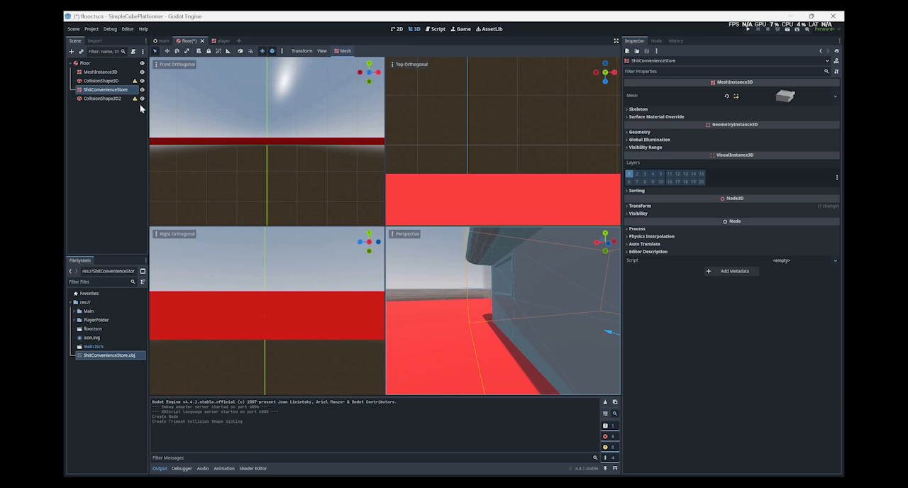
Open the Project Settings and go to the Import category under FileSystem, where the FBX2glTF and Blender options are.
click(129, 29)
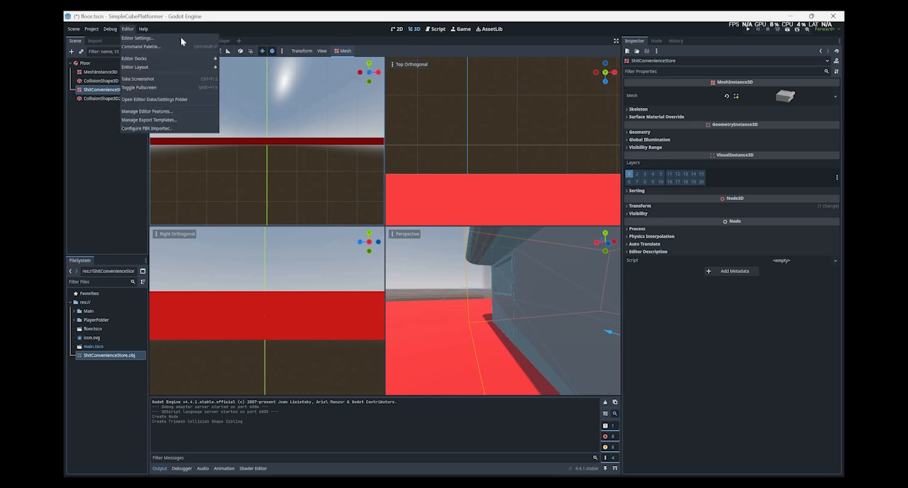
click(91, 30)
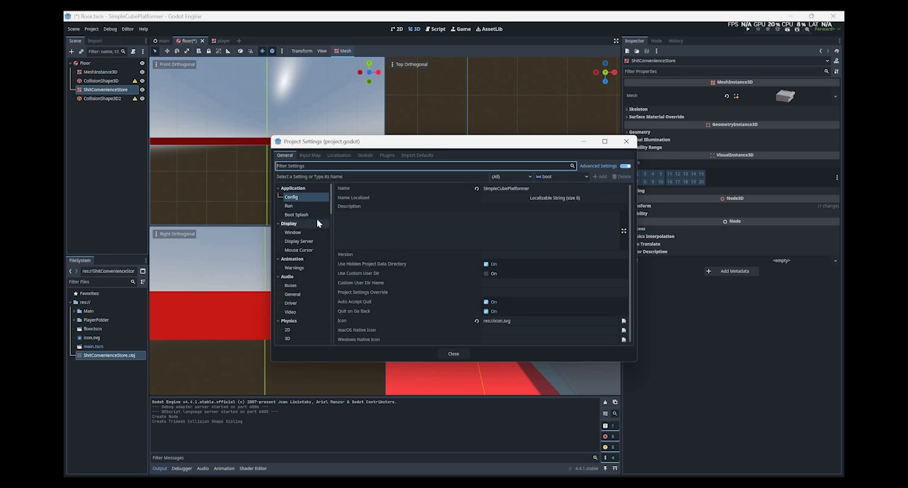
scroll(316, 218, down, 3)
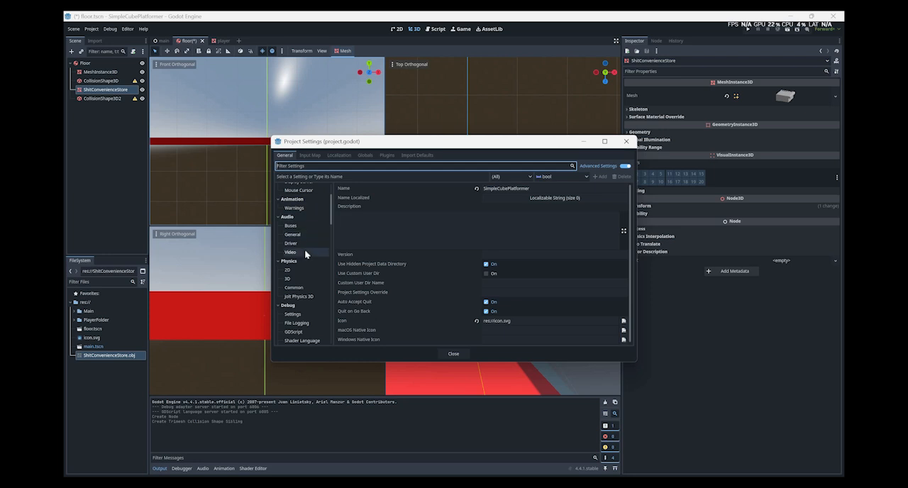
scroll(305, 250, down, 1)
scroll(305, 250, down, 4)
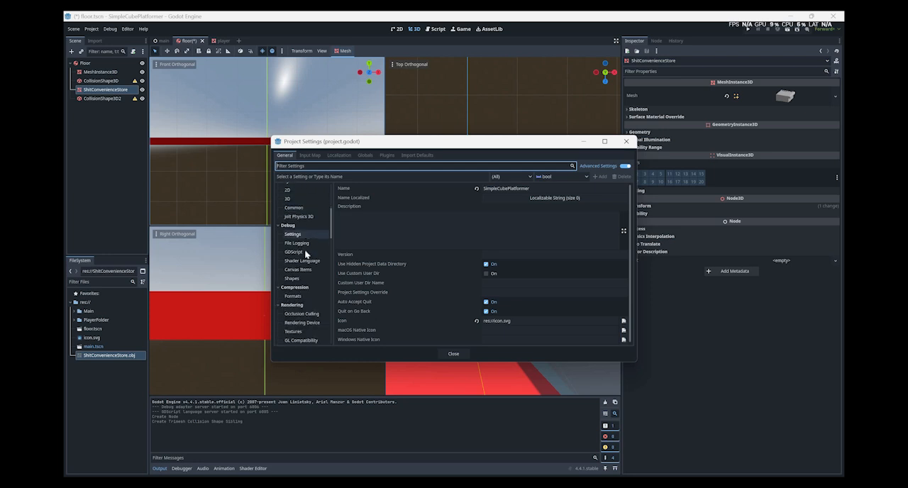
scroll(305, 249, up, 4)
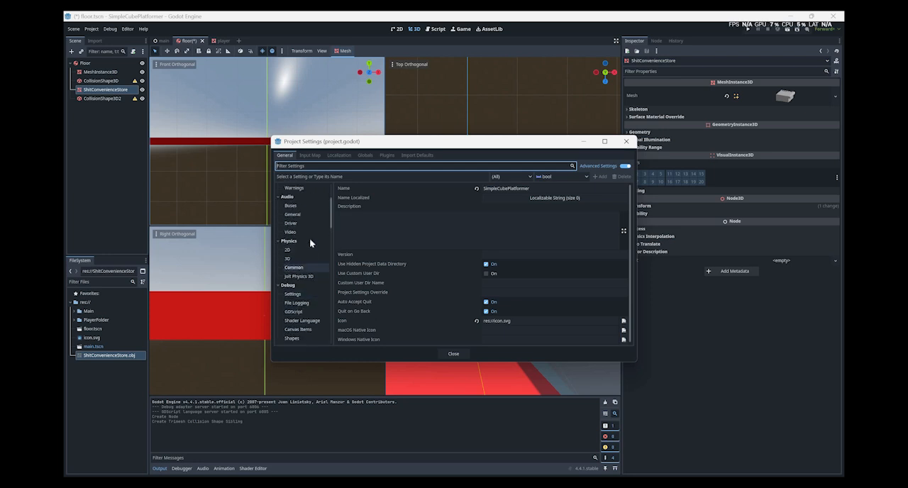
scroll(309, 246, down, 5)
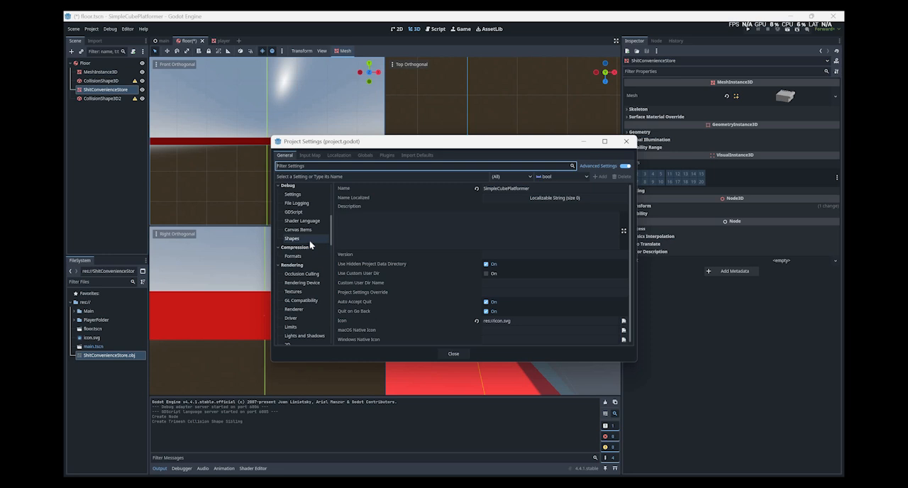
scroll(309, 246, down, 10)
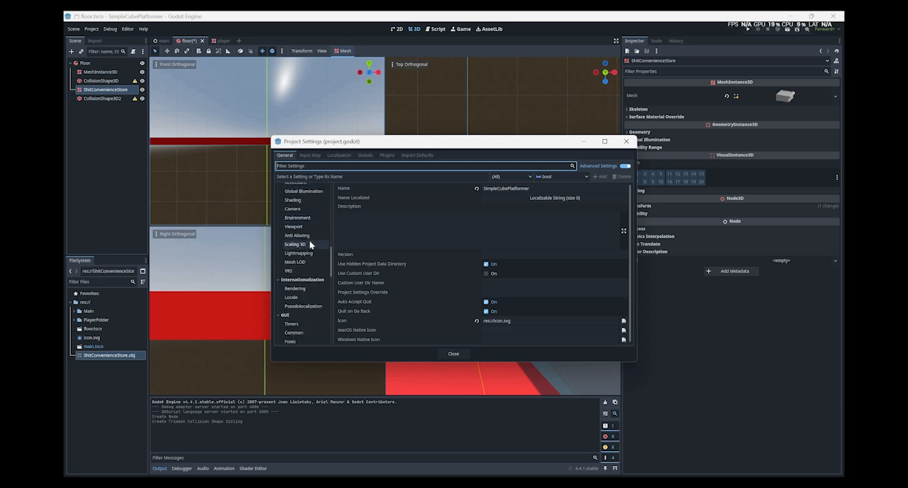
scroll(309, 244, down, 12)
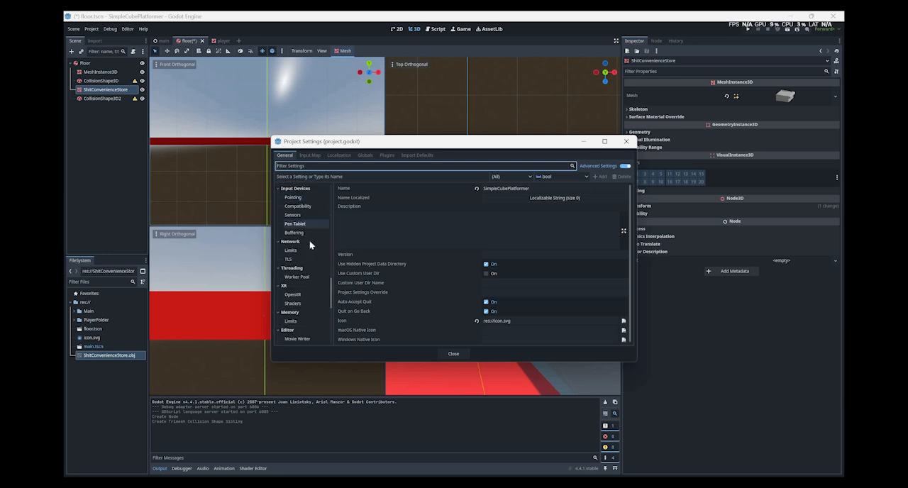
scroll(309, 244, down, 10)
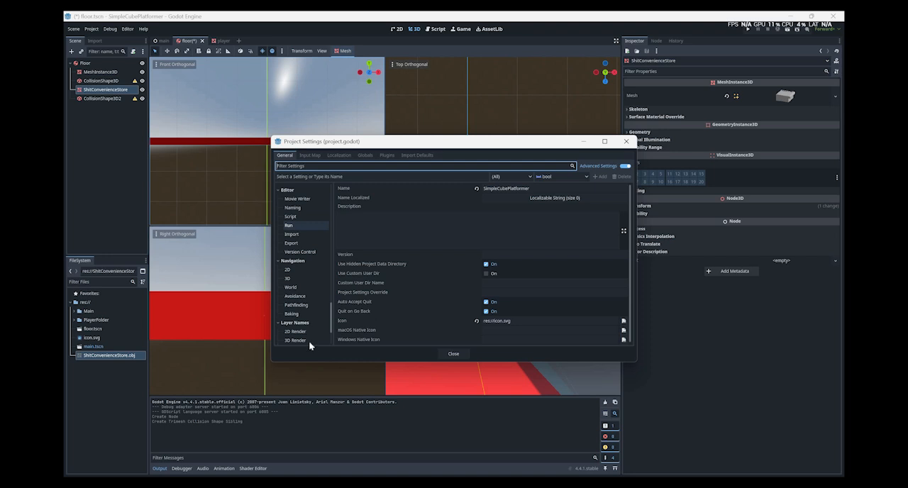
click(307, 340)
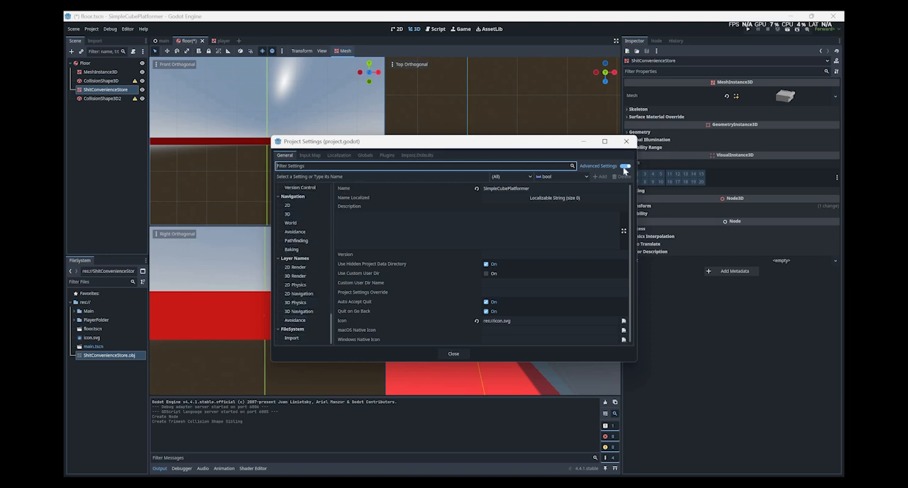
Toggle Advanced Settings to compare the import options shown, leaving it turned off.
click(624, 166)
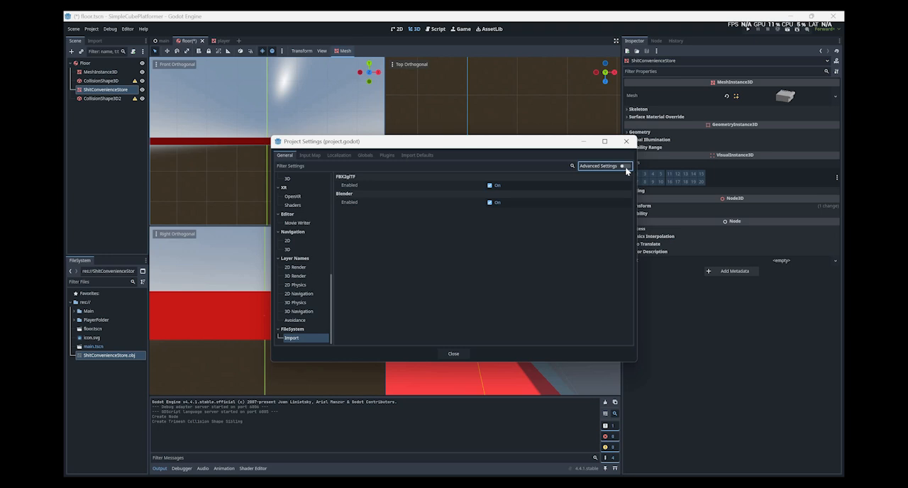
click(625, 167)
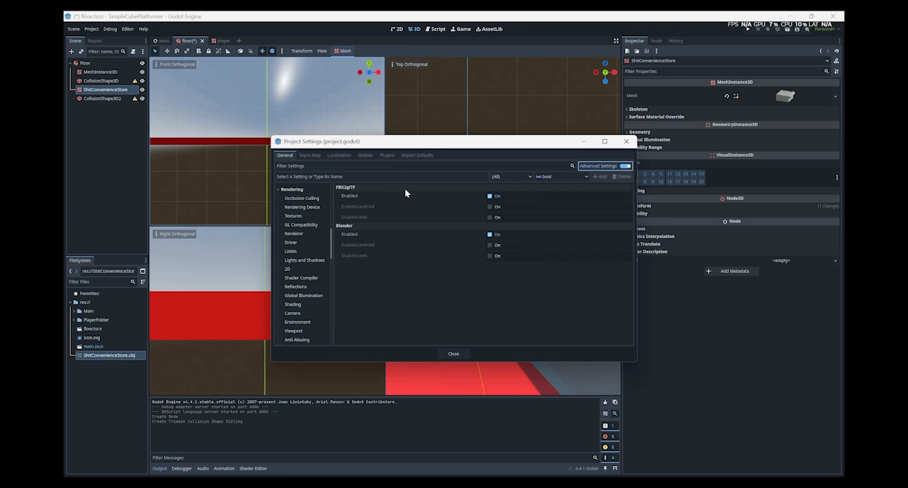
click(605, 167)
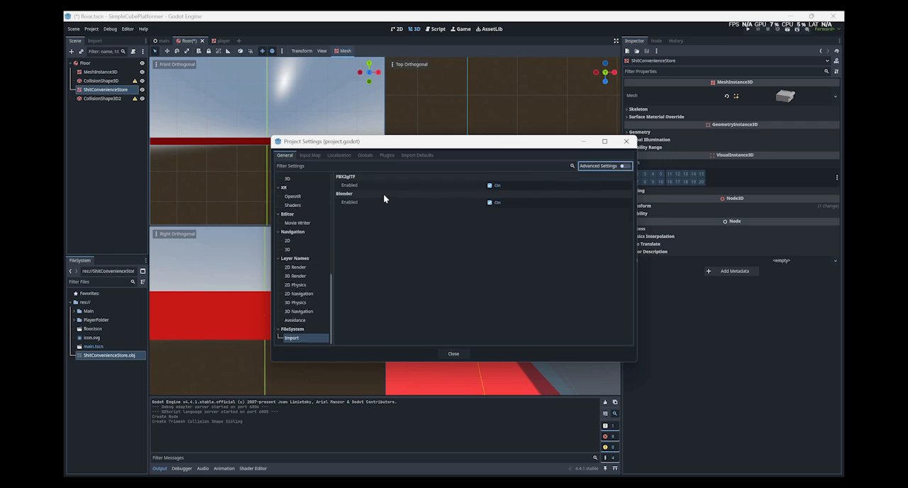
Close the Project Settings and open the Editor Settings at the Import category under FileSystem, where the Blender Path is set.
key(space)
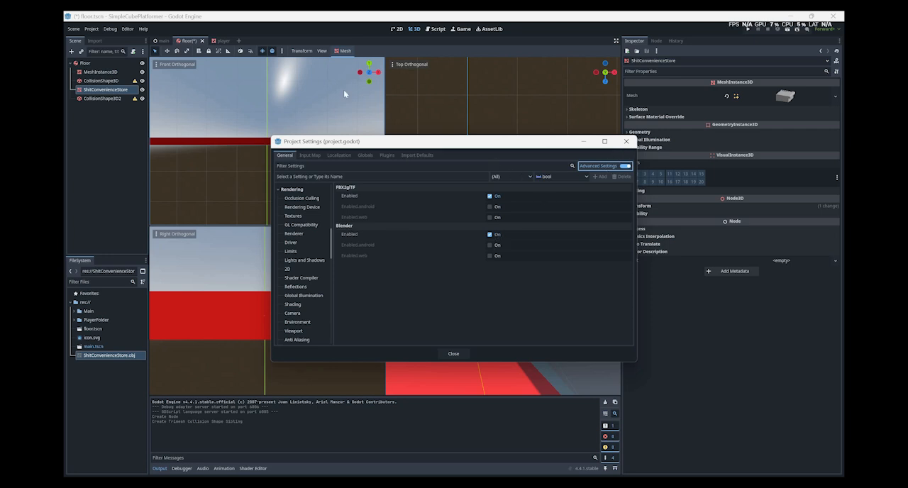
key(Escape)
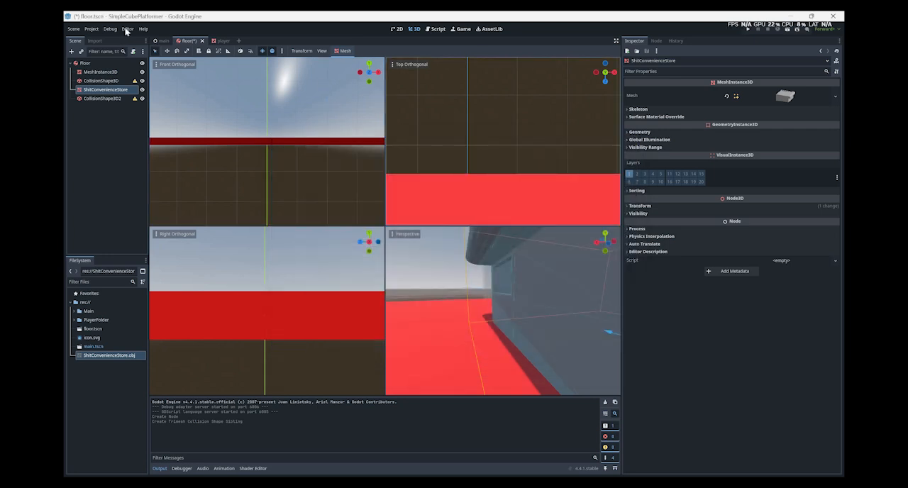
click(125, 30)
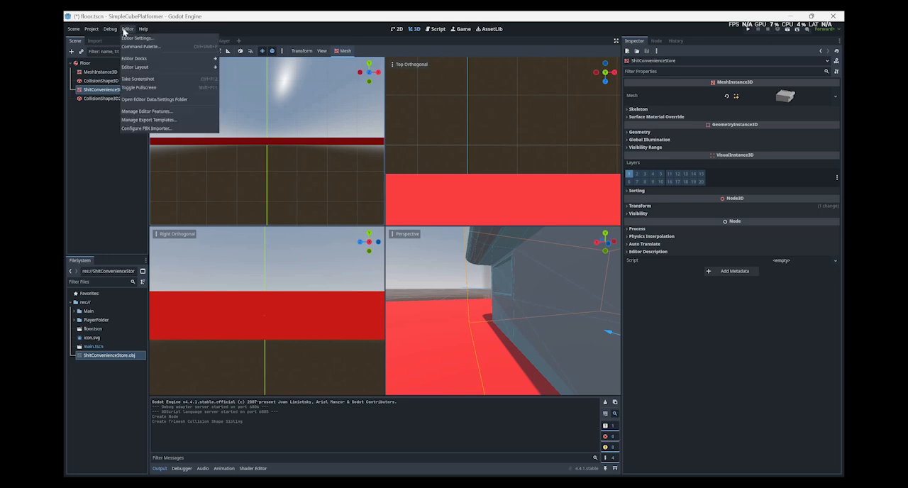
mouse_move(126, 32)
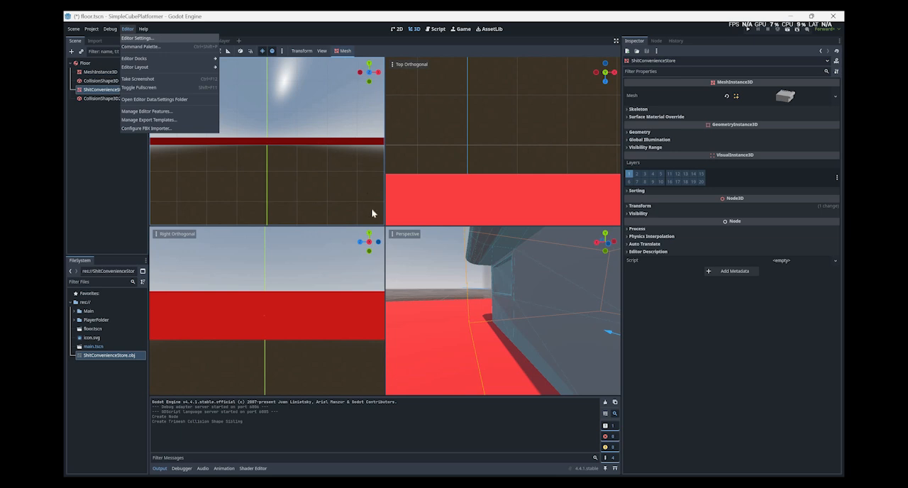
key(Return)
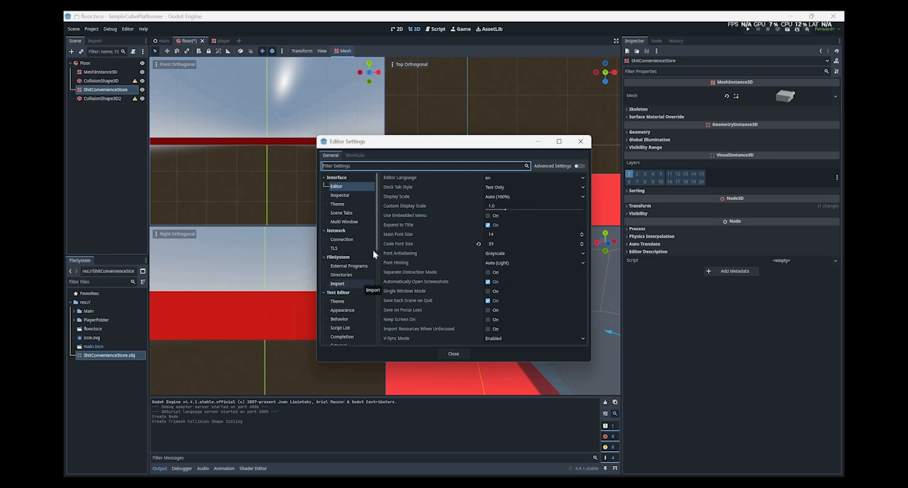
click(339, 283)
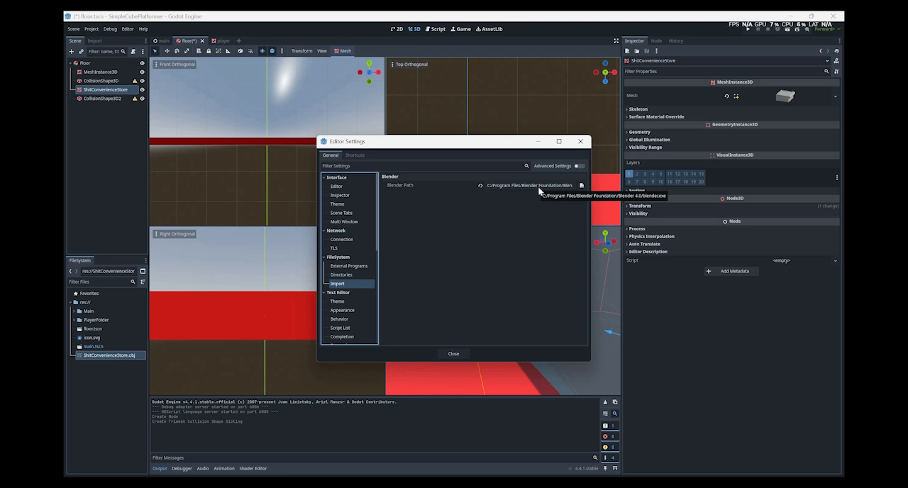
Search Windows for Blender 4.0 and open the file location of its app entry.
key(super)
text(blender 4.0)
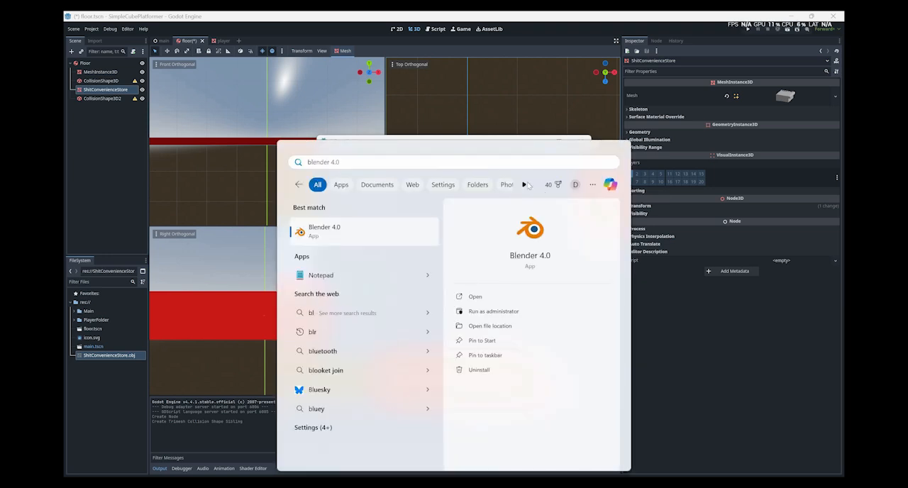
right_click(388, 229)
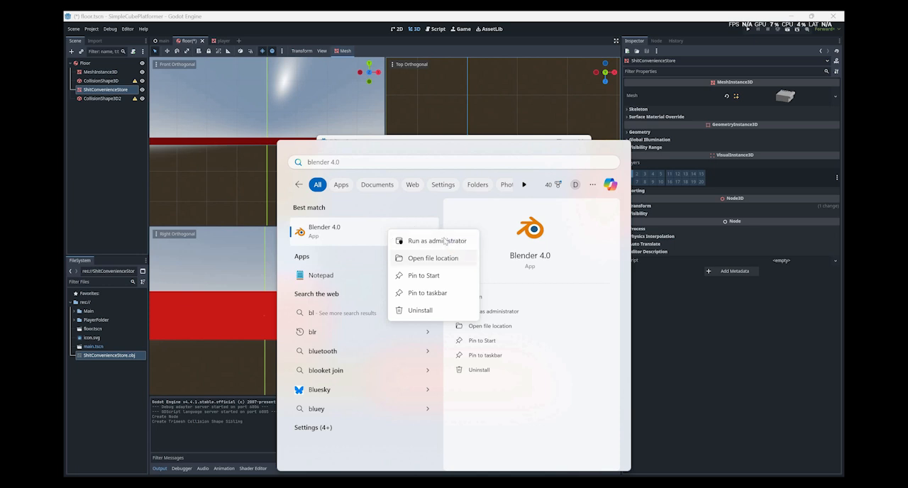
click(432, 258)
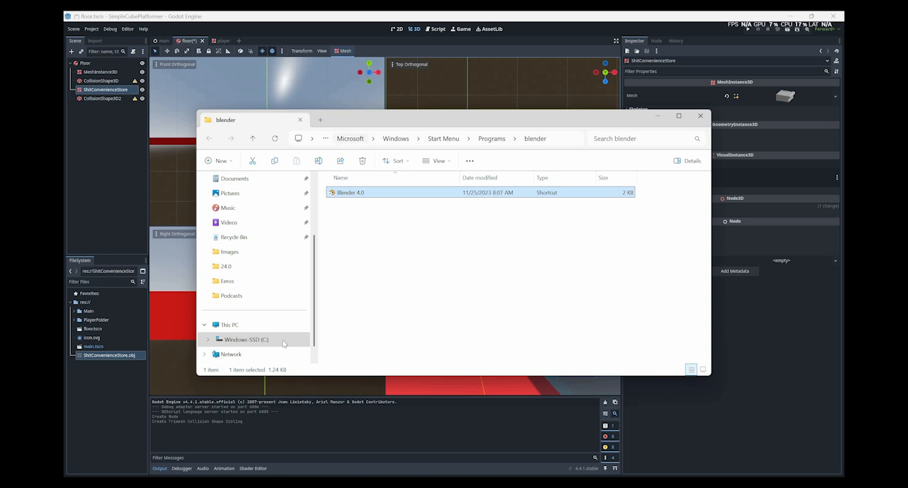
Look through the Program Files folder on the Windows-SSD (C:) drive for the Blender installation.
click(242, 338)
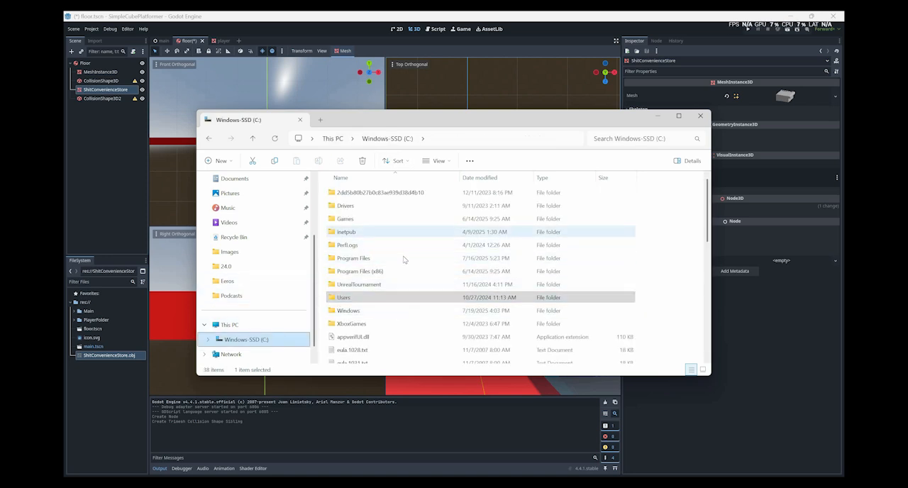
double_click(419, 258)
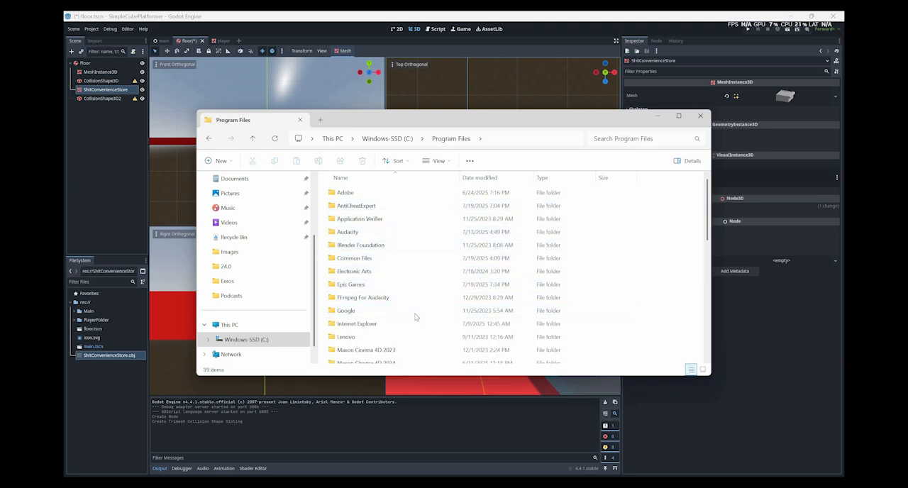
scroll(421, 232, down, 2)
scroll(421, 232, up, 2)
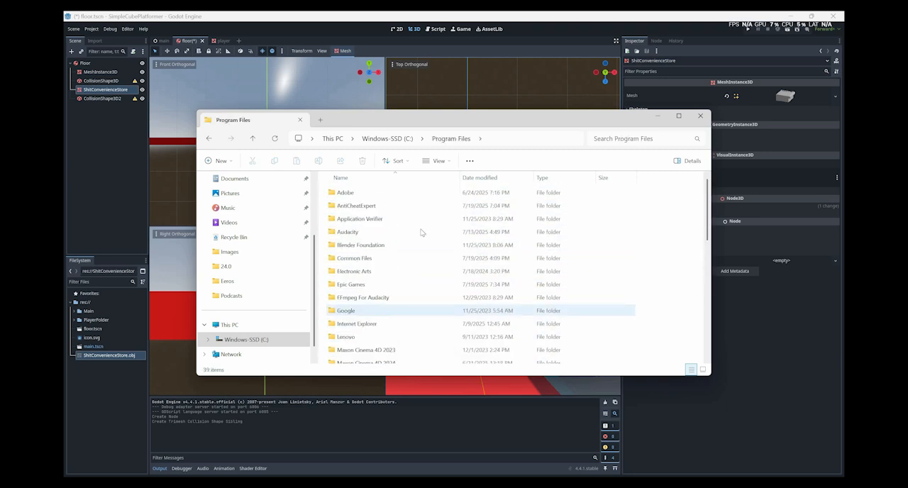
click(420, 232)
key(n)
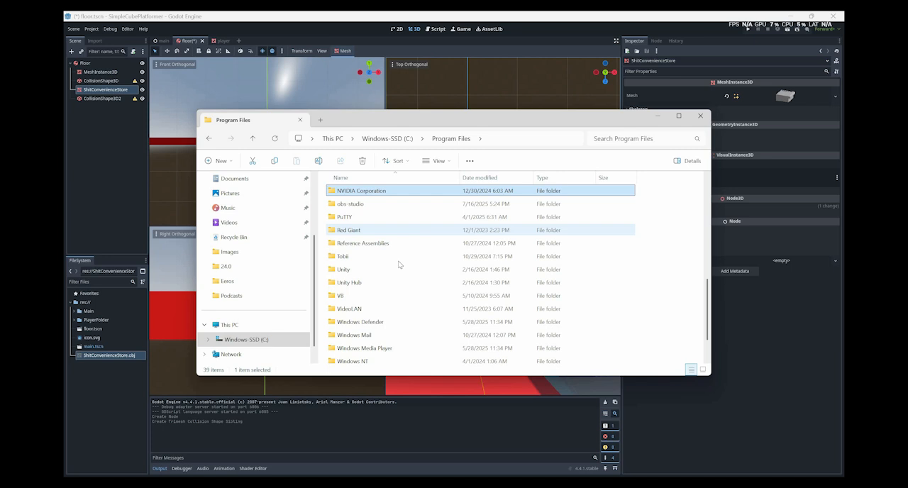
key(BackSpace)
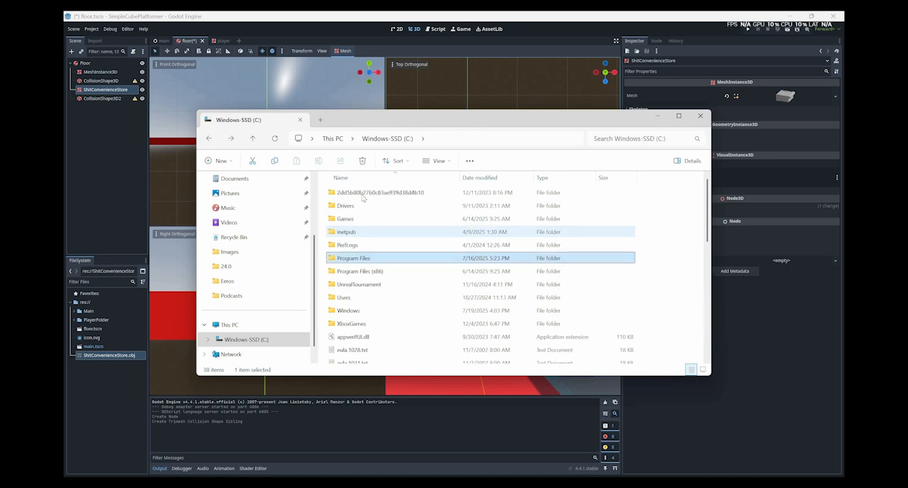
Look through the Users, Program Files (x86) and personal profile folders, and return to the folder holding the Blender 4.0 shortcut.
double_click(373, 297)
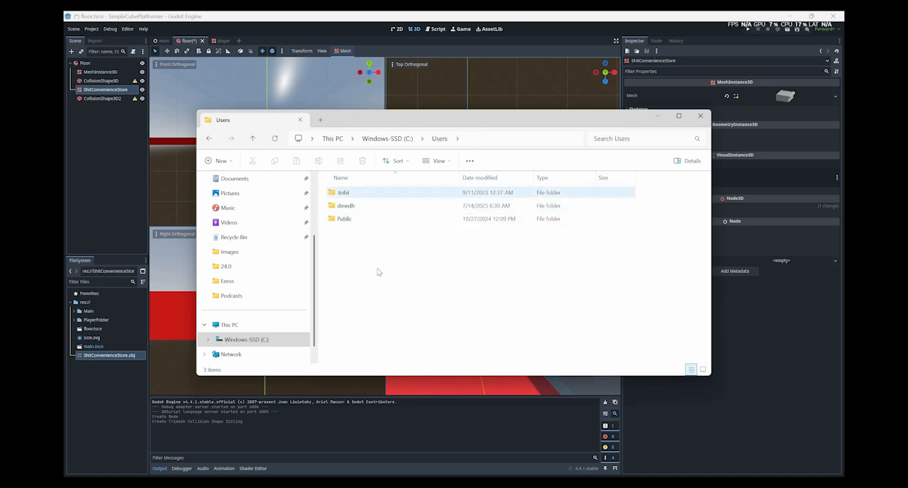
key(BackSpace)
key(Up)
key(Up)
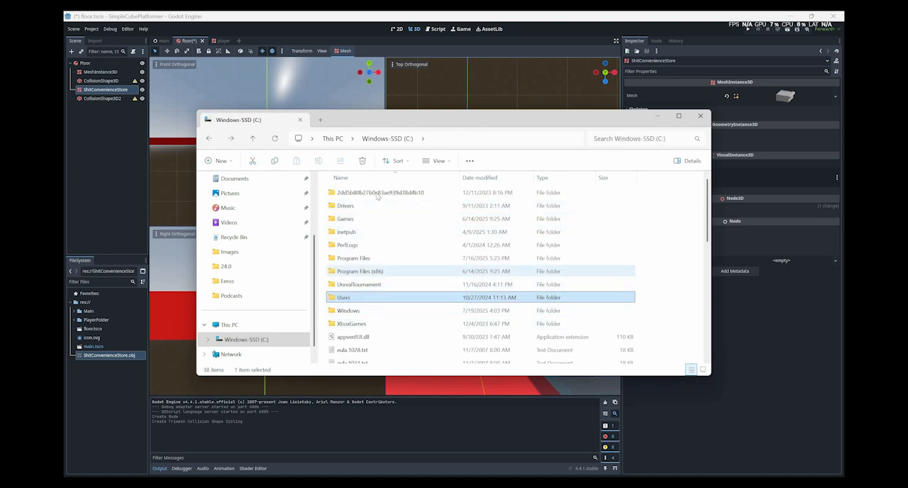
key(Return)
click(376, 196)
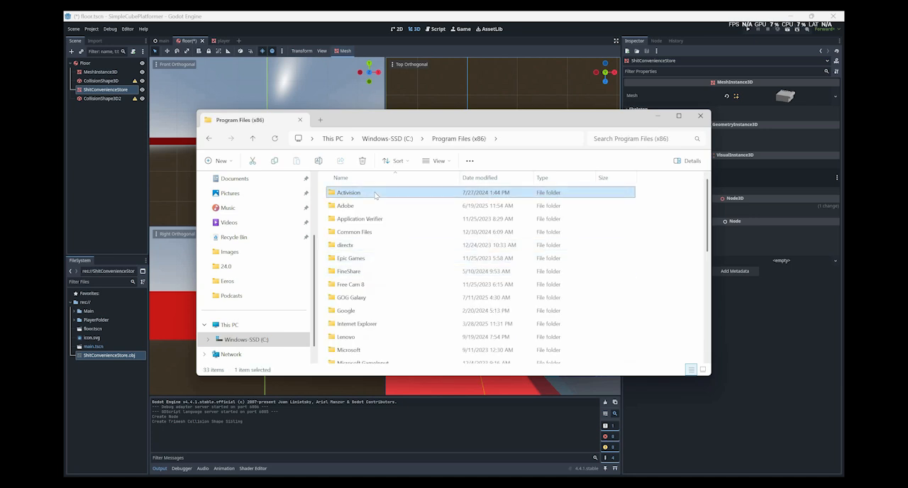
key(BackSpace)
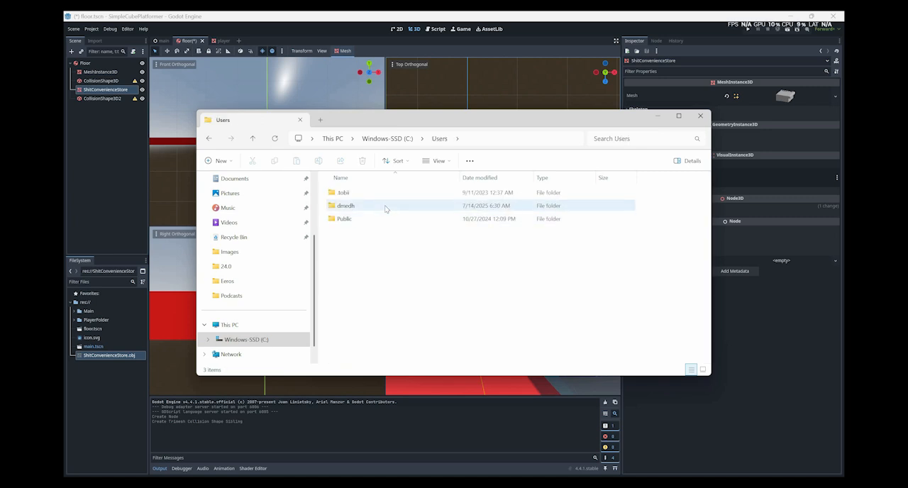
double_click(386, 207)
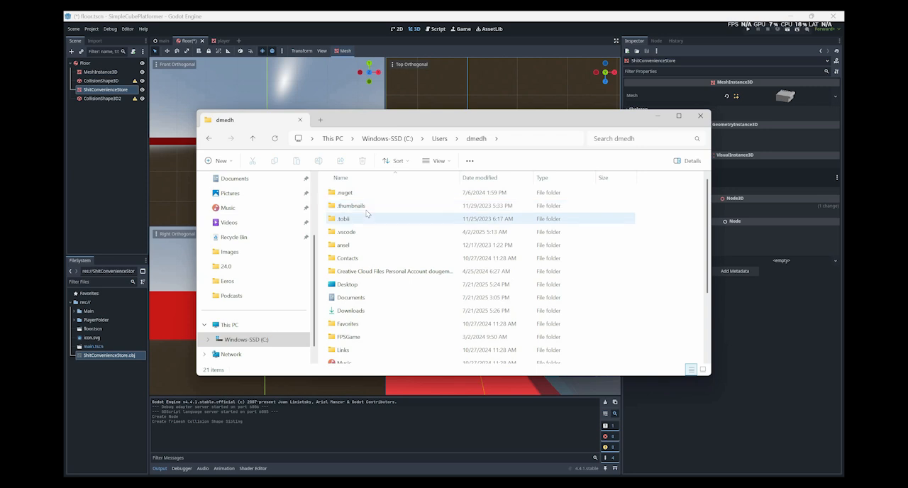
key(alt+Left)
key(alt+Right)
key(alt+Left)
key(alt+Left)
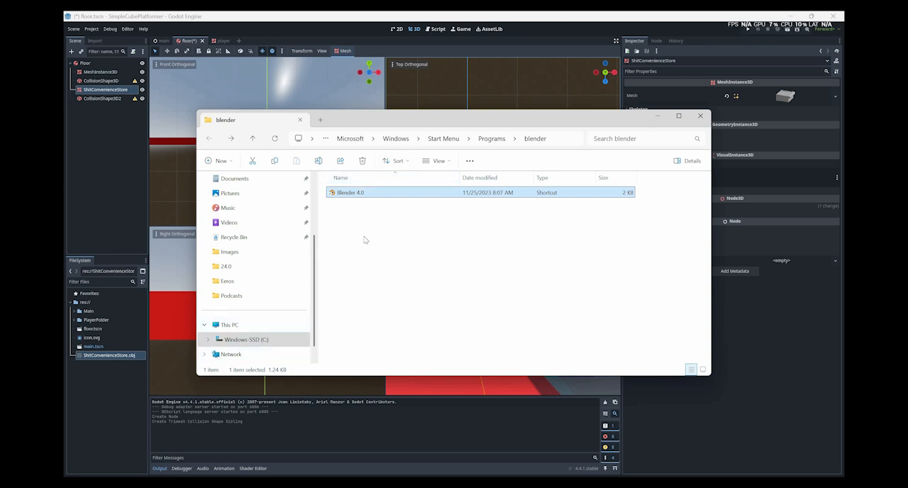
Copy the target path from the Blender 4.0 shortcut's properties, close them and switch back to Godot's Editor Settings.
key(shift+F10)
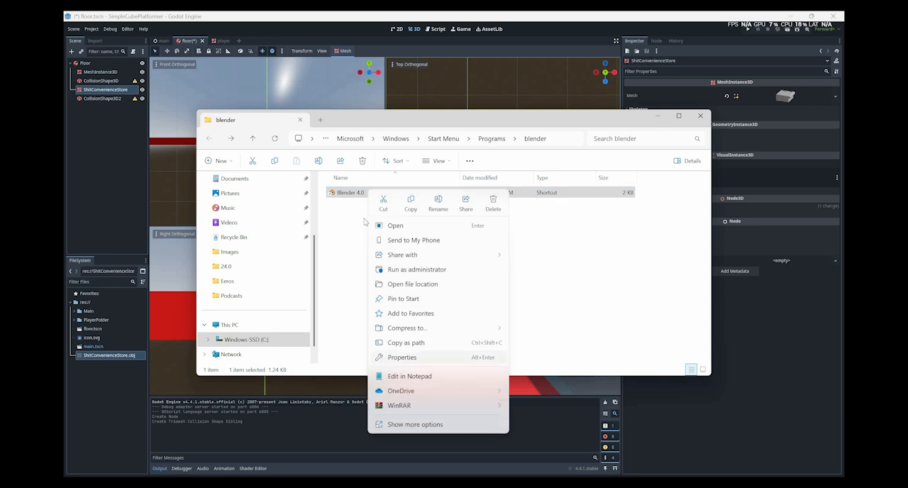
key(alt+Return)
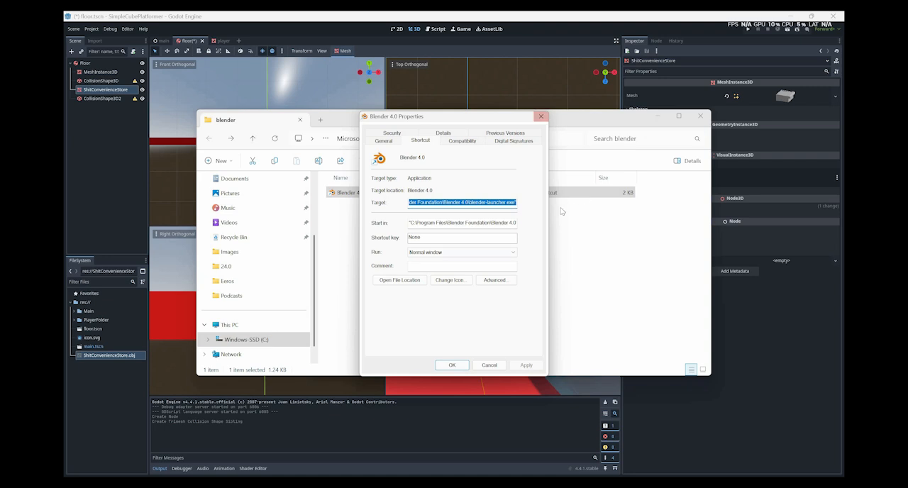
click(541, 116)
key(alt+Tab)
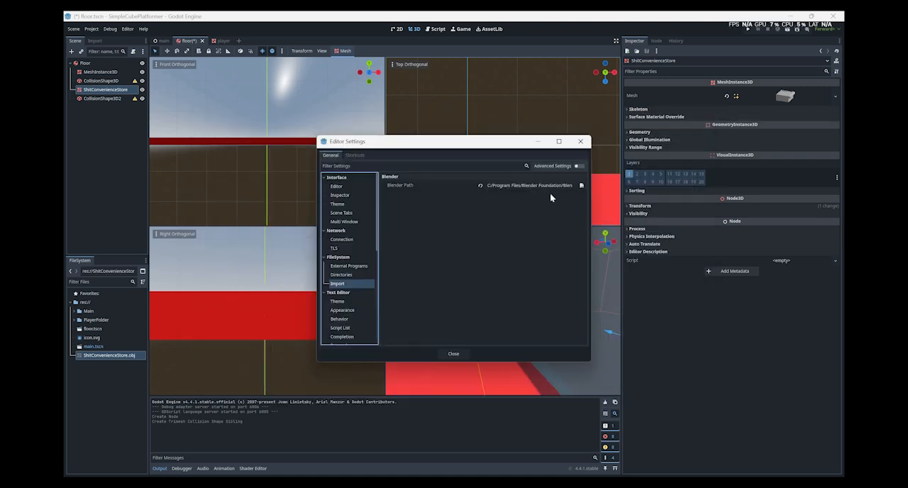
click(583, 186)
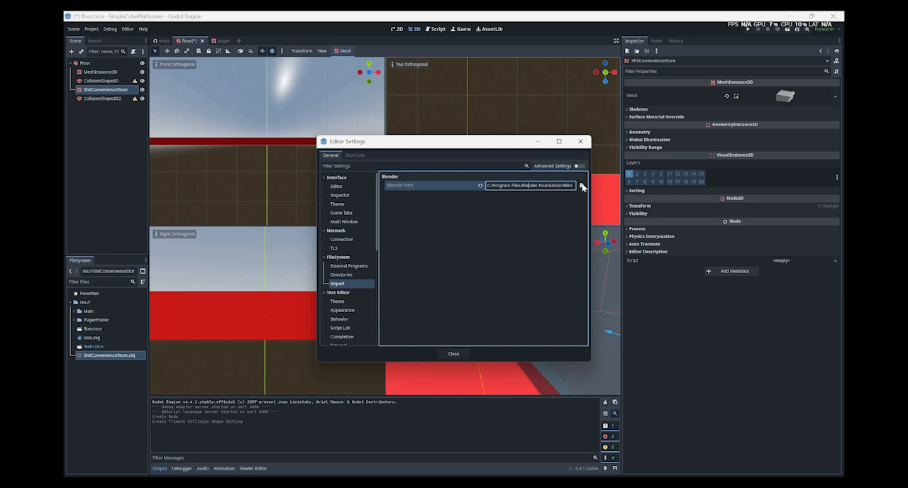
click(582, 186)
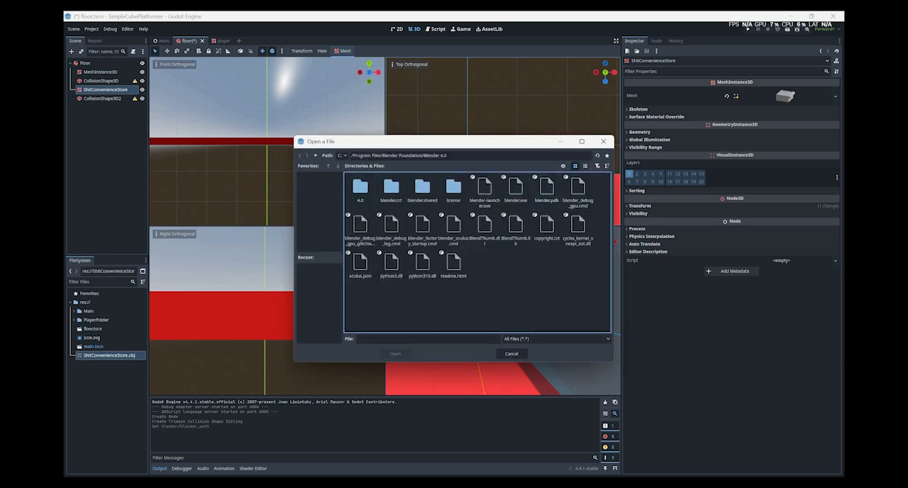
click(603, 142)
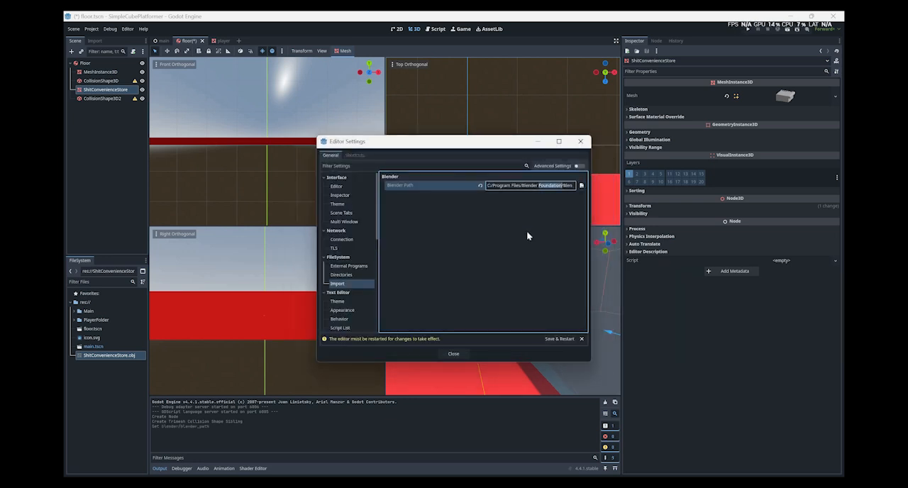
Replace the Blender Path with the copied shortcut target path, and save and restart the editor.
key(ctrl+a)
text("C:\Program Files\Blender Foundation\Blender 4.0\blender-launcher.exe")
key(Return)
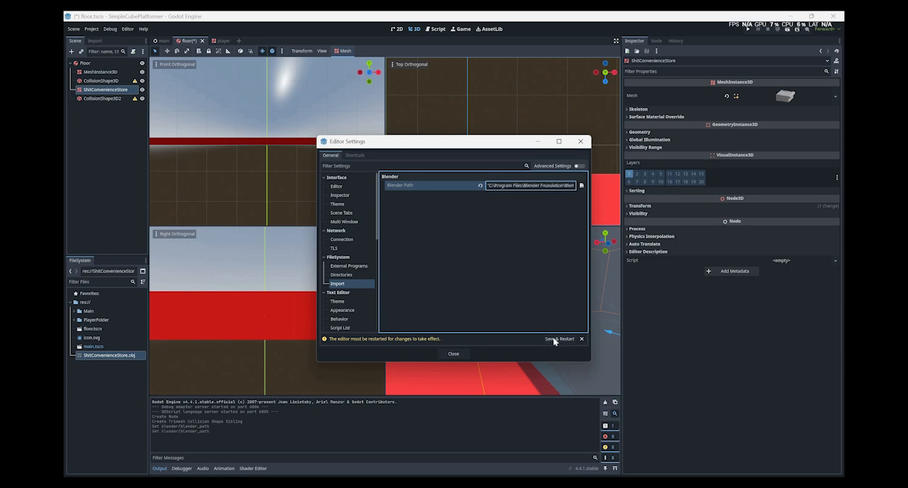
click(552, 339)
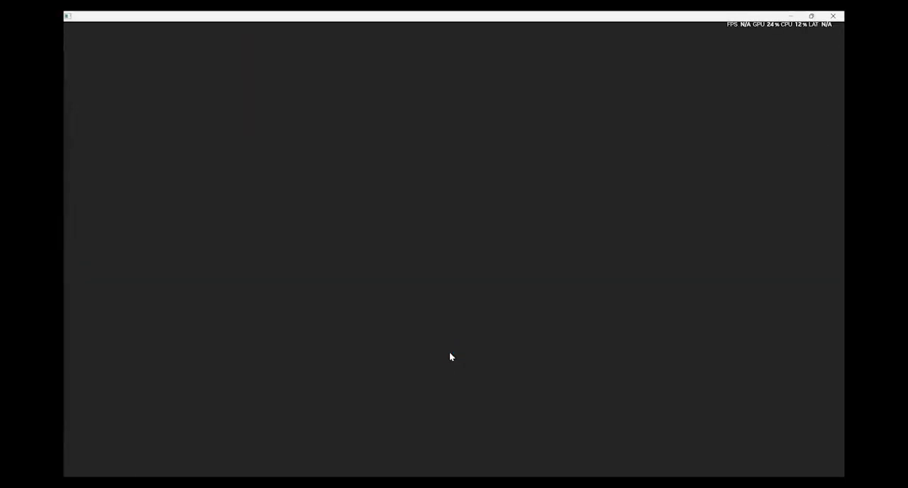
Find Blender through the Windows search and launch it.
key(super)
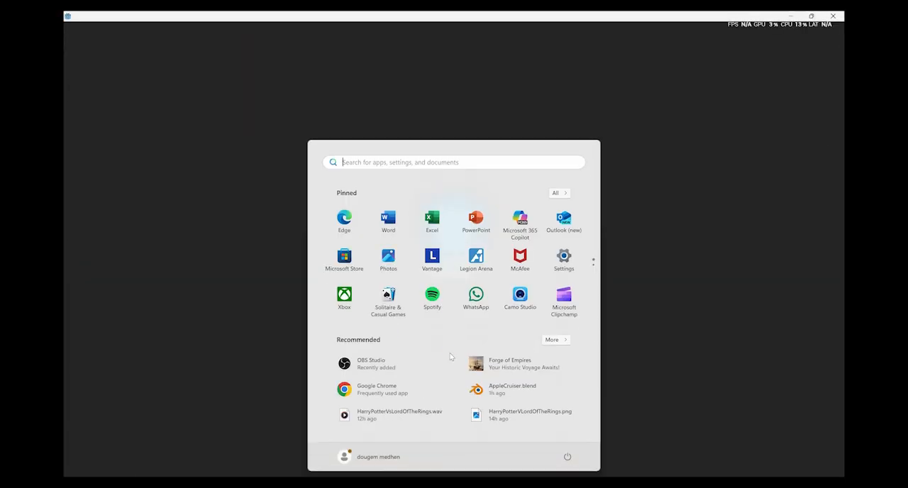
text(ble)
key(Return)
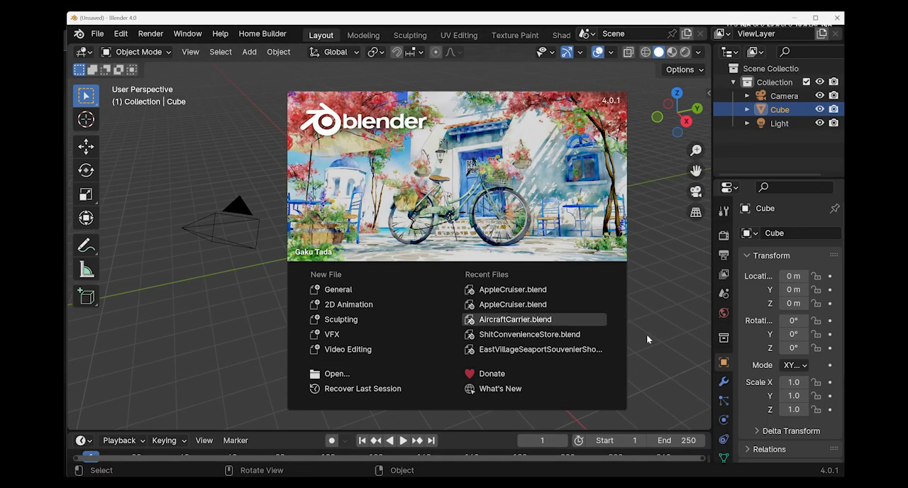
Start opening a file and browse to the Documents\DigitalMedia\3DModels folder.
click(107, 39)
click(101, 38)
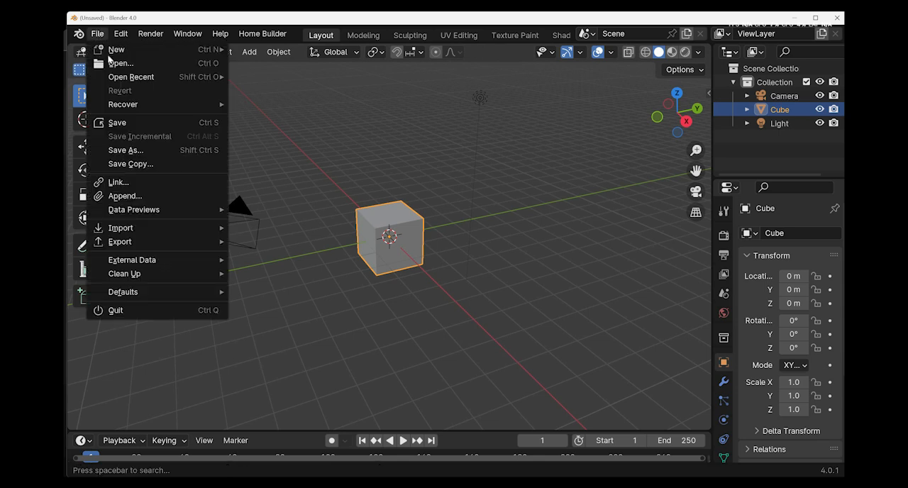
click(98, 34)
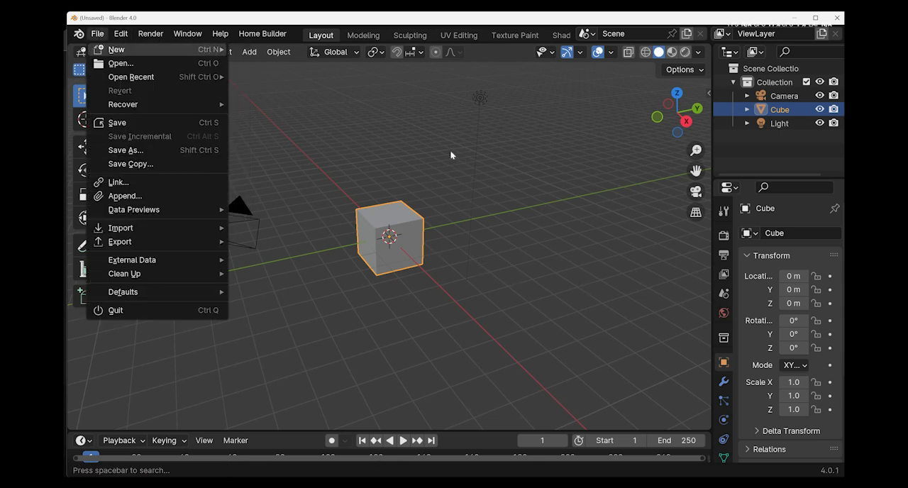
click(122, 62)
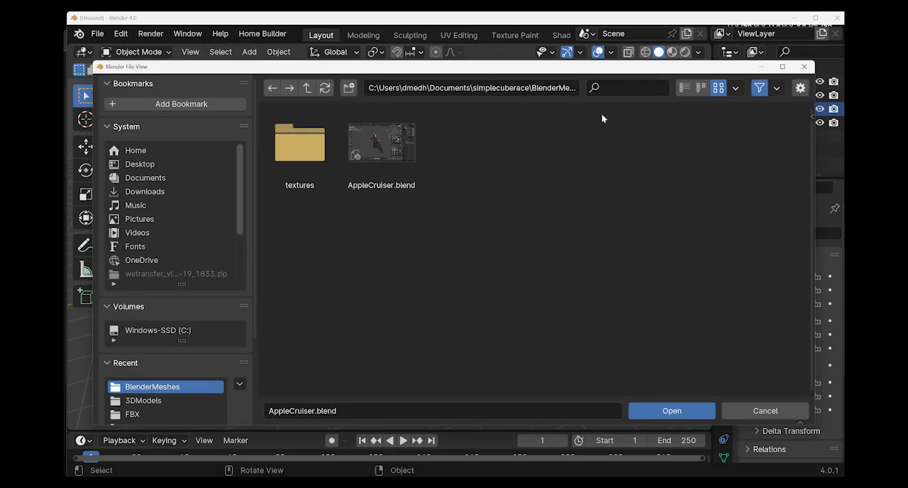
click(305, 90)
click(306, 90)
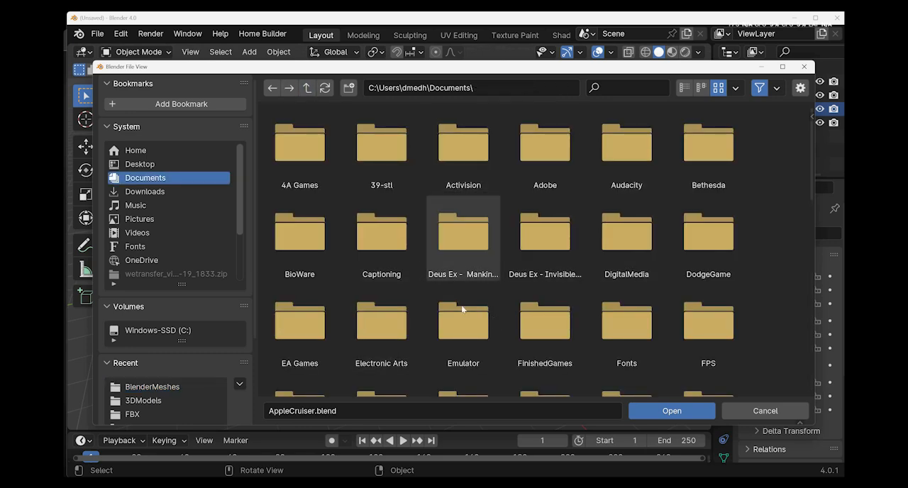
scroll(462, 310, down, 1)
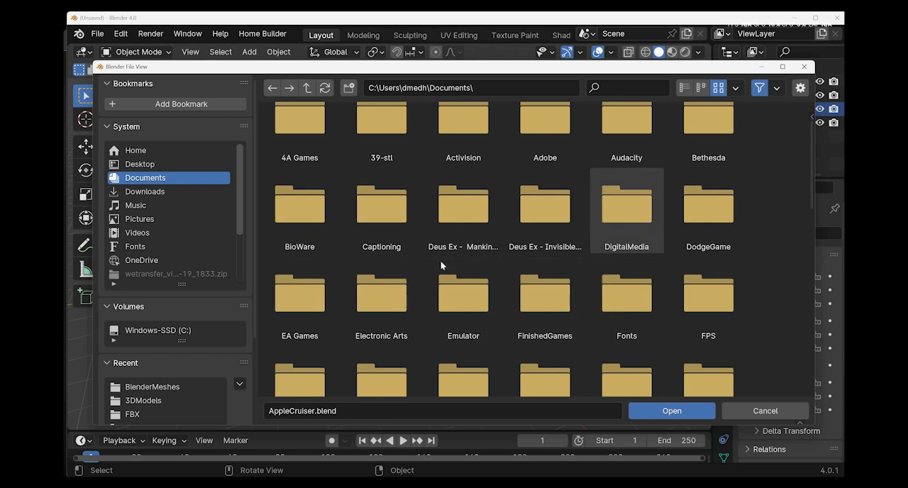
double_click(626, 209)
double_click(300, 142)
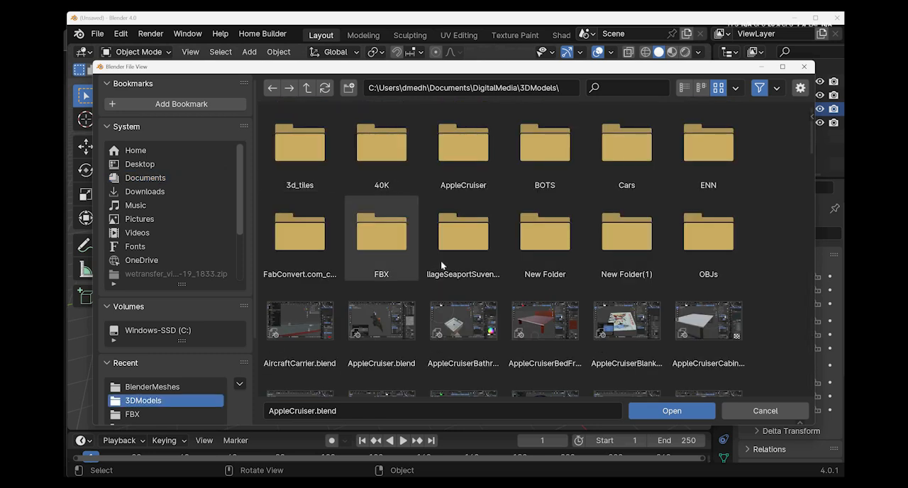
Find RandomSpaceShip.blend among the files in the 3DModels folder and open it.
scroll(441, 260, down, 7)
scroll(440, 261, down, 7)
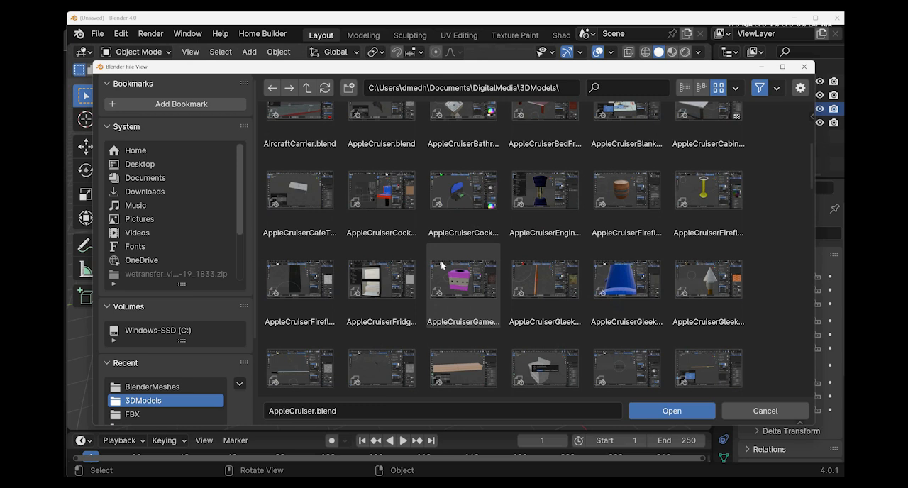
scroll(441, 264, down, 7)
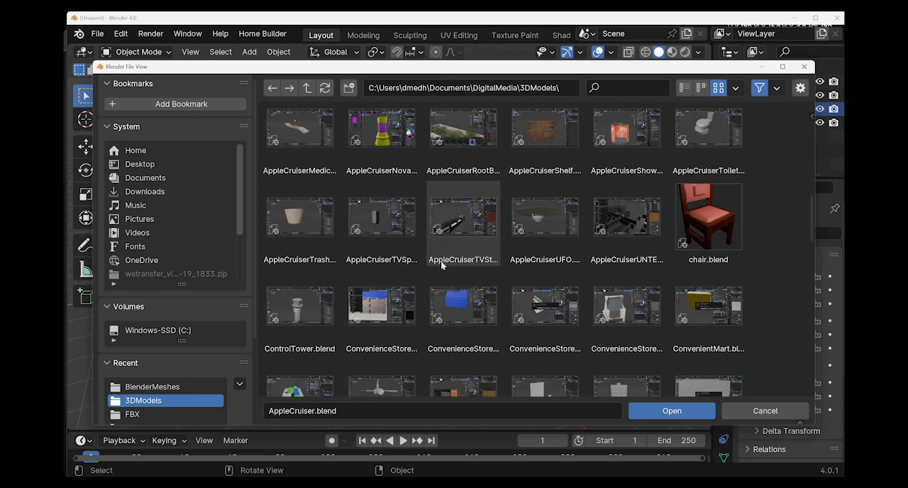
scroll(440, 261, down, 12)
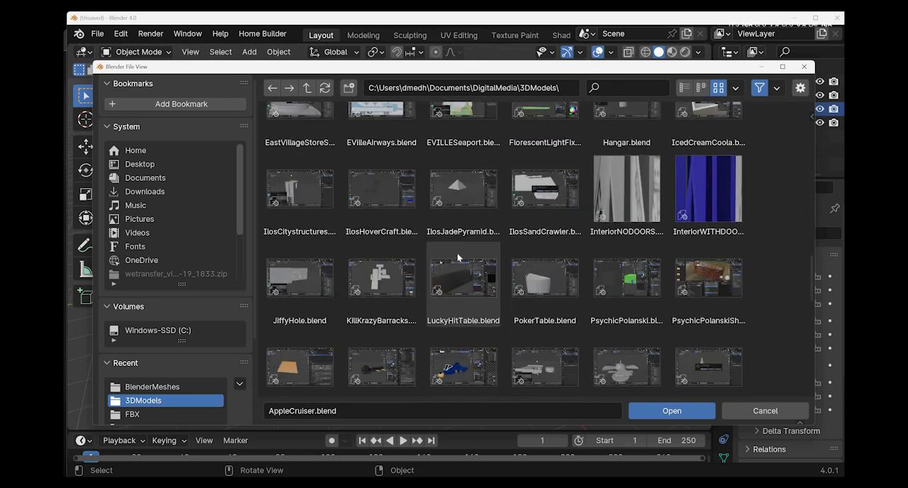
scroll(457, 253, down, 5)
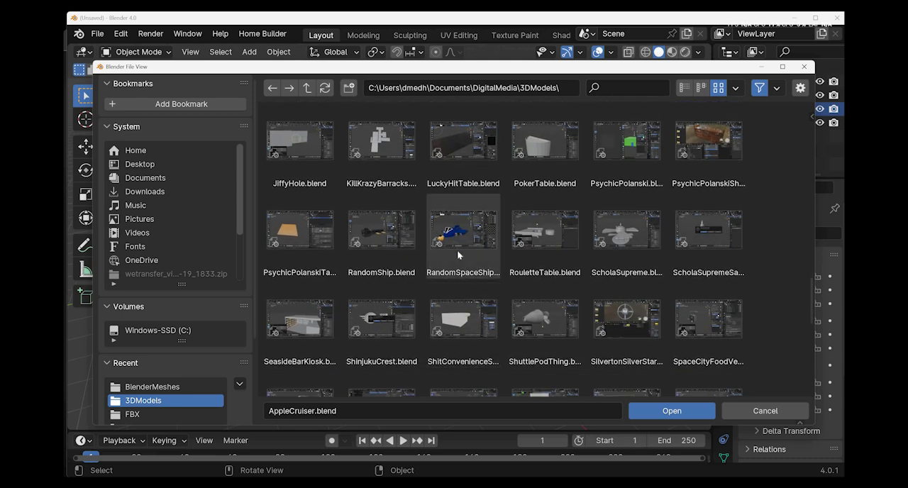
double_click(463, 234)
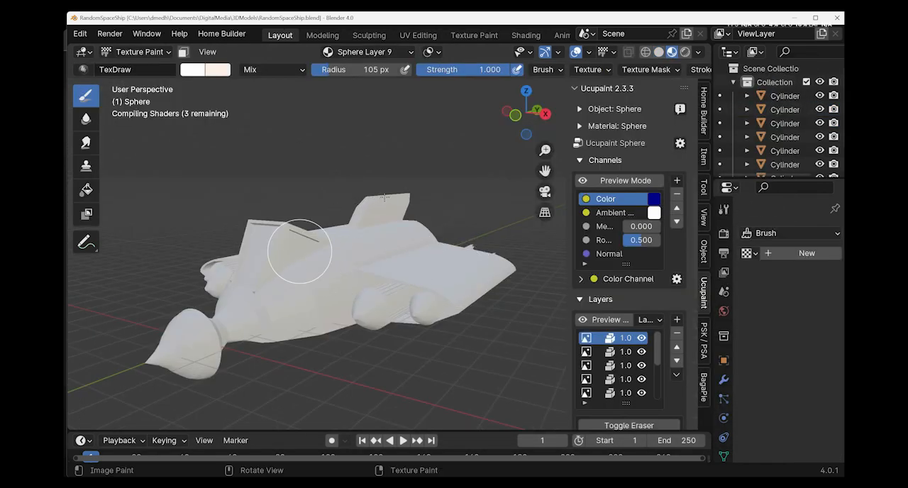
View the spaceship from several sides and switch its Sphere object from Texture Paint to Edit Mode.
mouse_move(263, 197)
middle_down()
mouse_move(342, 273)
mouse_move(367, 281)
middle_up()
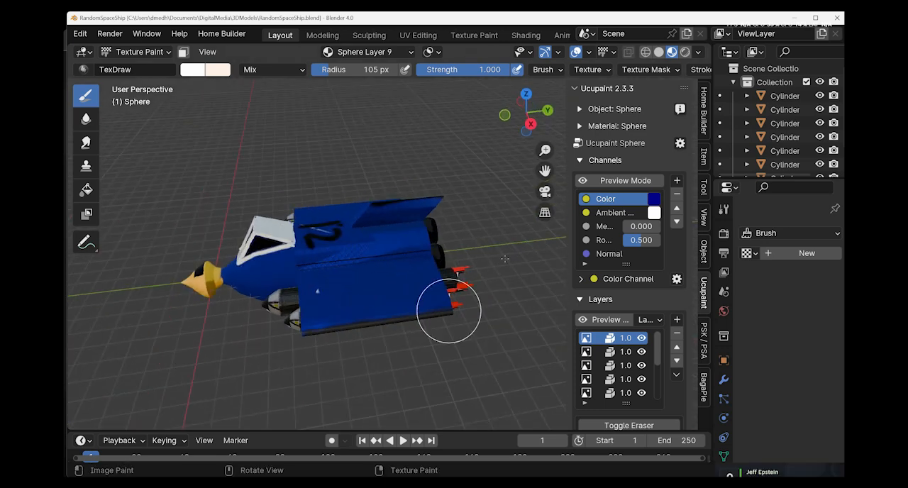
middle_drag(450, 308, 92, 43)
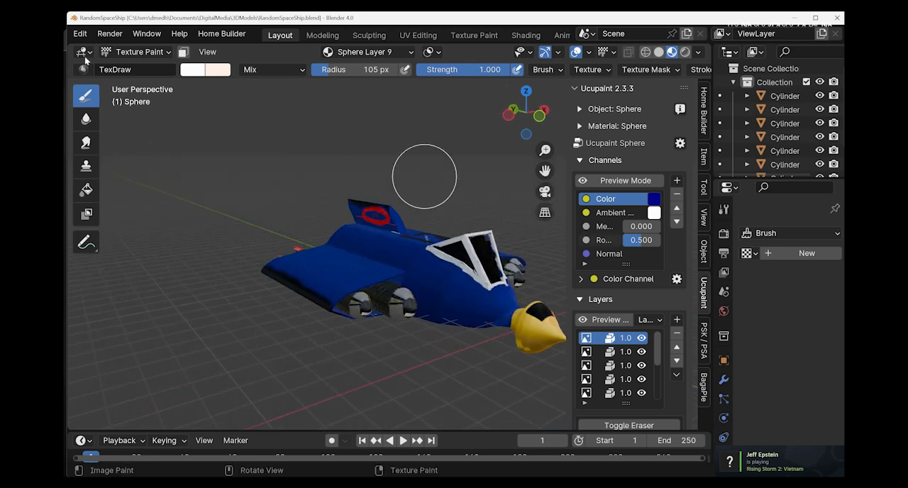
click(82, 34)
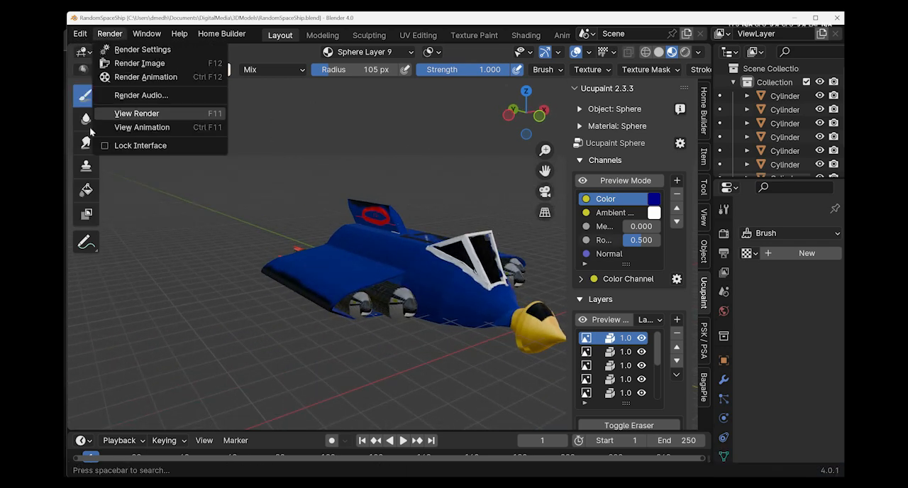
click(80, 34)
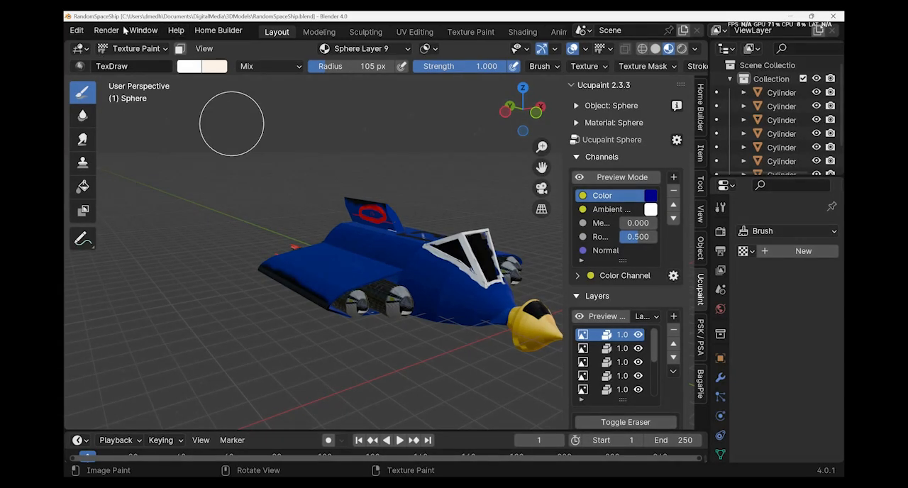
key(Tab)
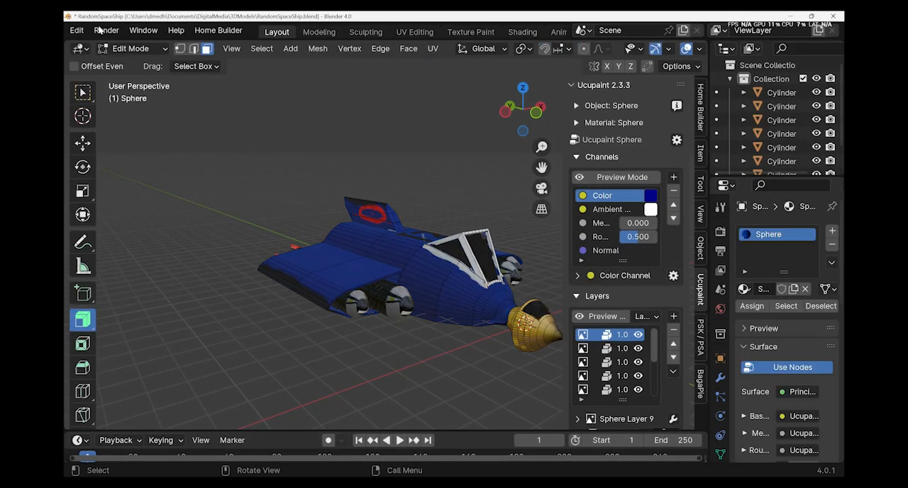
scroll(142, 30, up, 2)
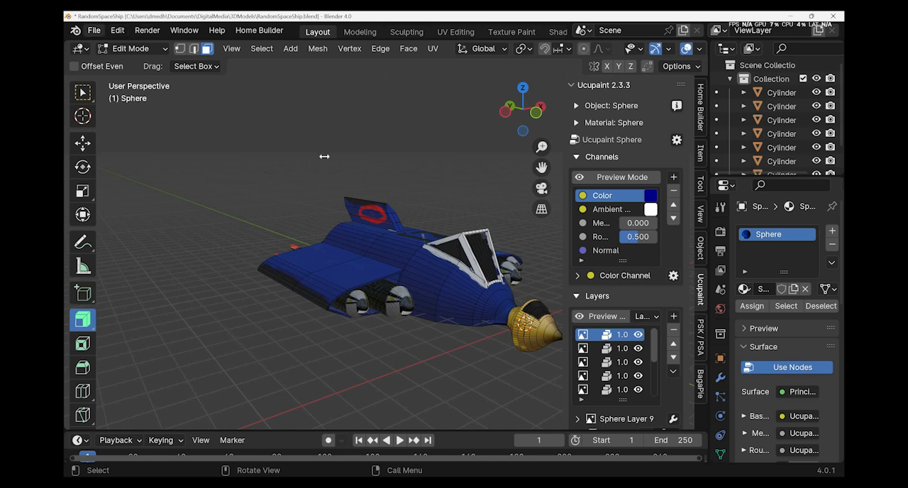
Start saving the spaceship file under a new location and browse to the Documents\simplecubeplatformer project folder.
click(94, 30)
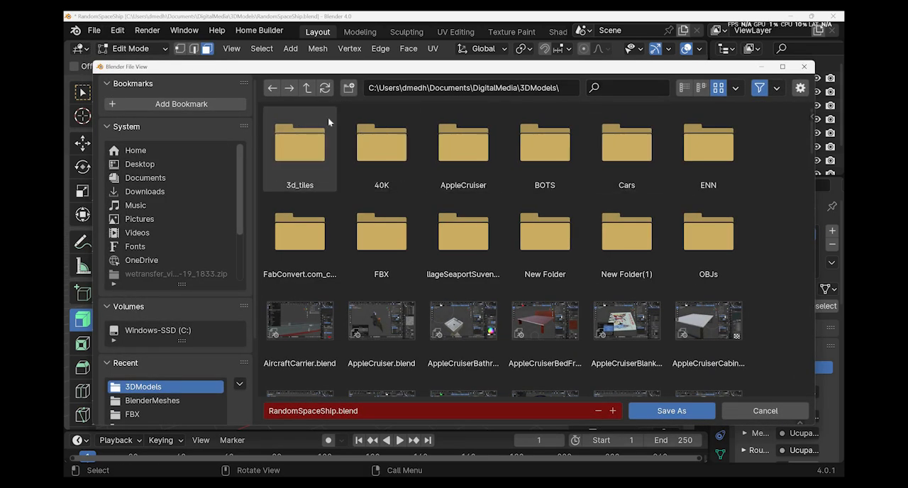
click(310, 89)
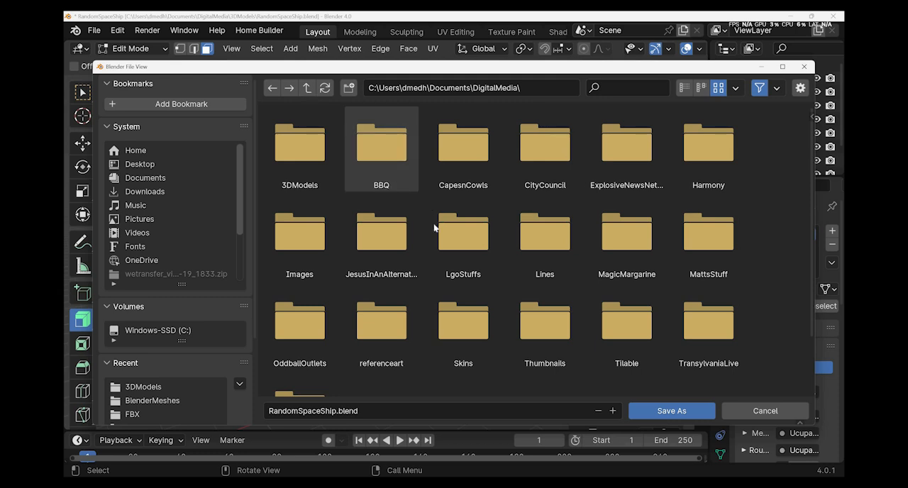
click(308, 90)
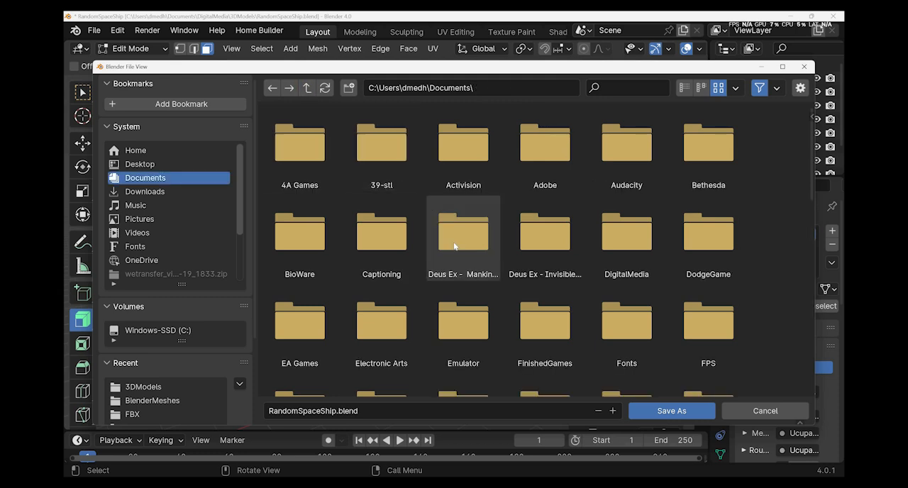
scroll(454, 246, down, 10)
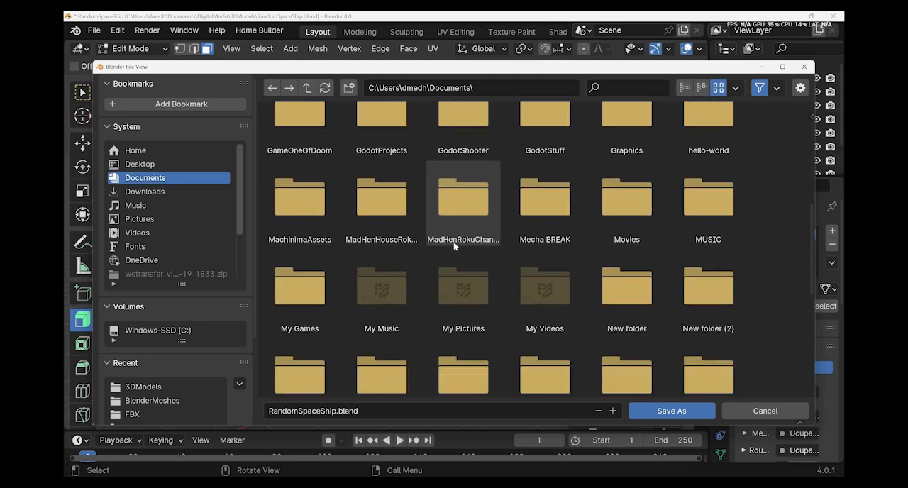
scroll(455, 246, down, 3)
scroll(522, 308, down, 3)
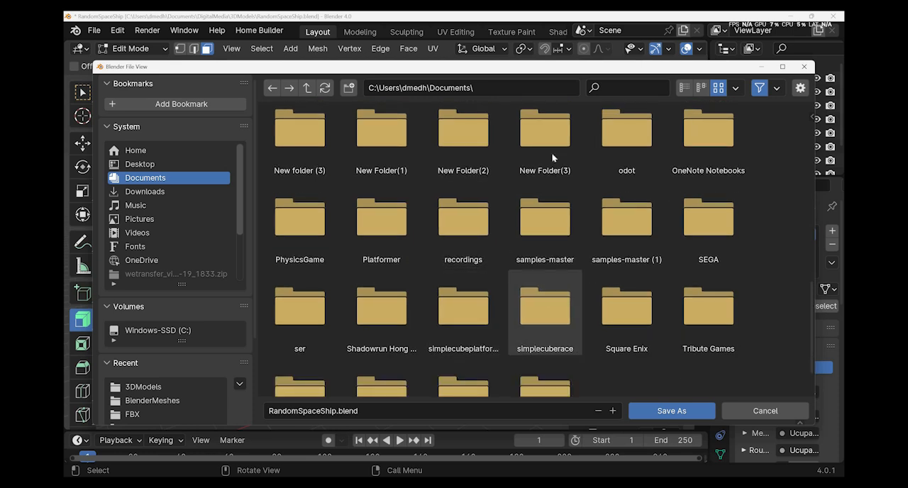
key(Left)
key(Return)
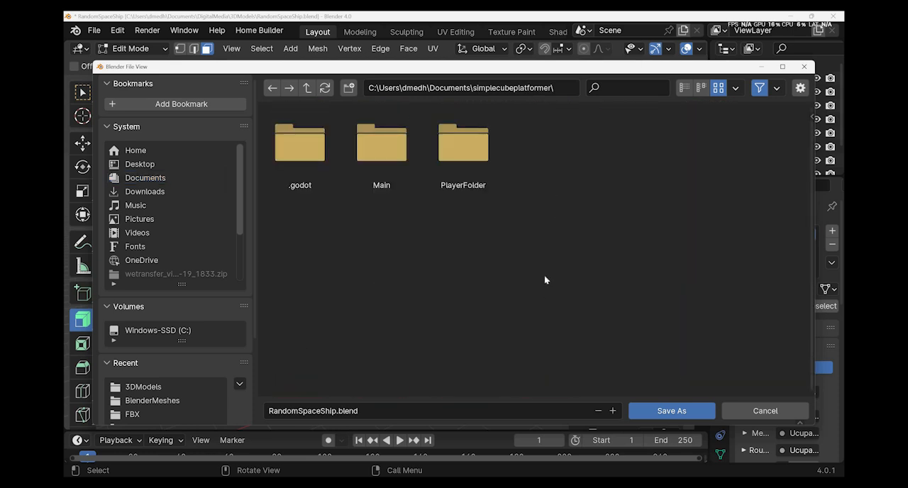
Create a folder named BlenderMesh in the simplecubeplatformer folder and save RandomSpaceShip.blend inside it.
right_click(528, 267)
key(Down)
key(Down)
key(Down)
key(Down)
key(Down)
key(Down)
key(Down)
key(Down)
key(Up)
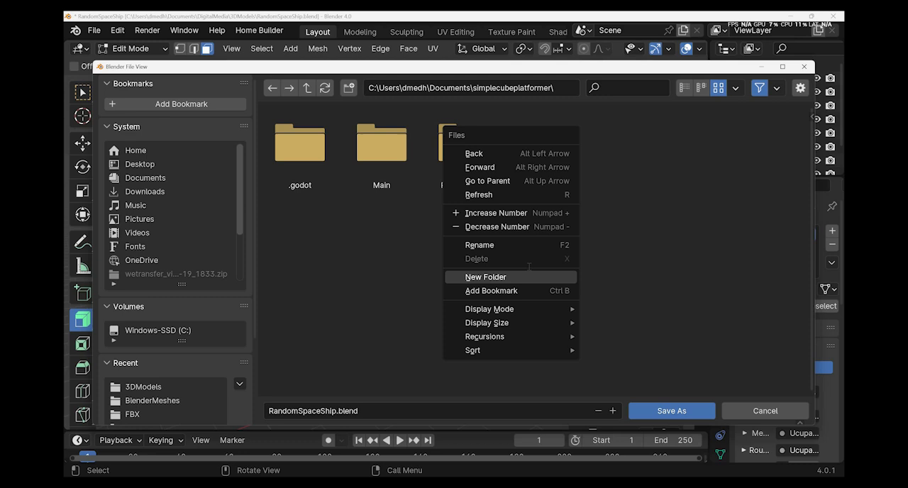
key(Return)
text(B)
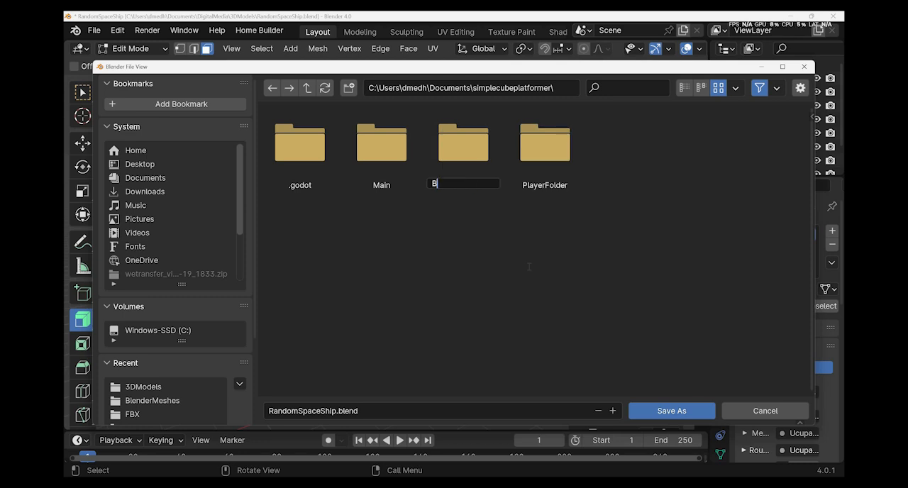
text(lenderMesh)
key(Return)
click(657, 417)
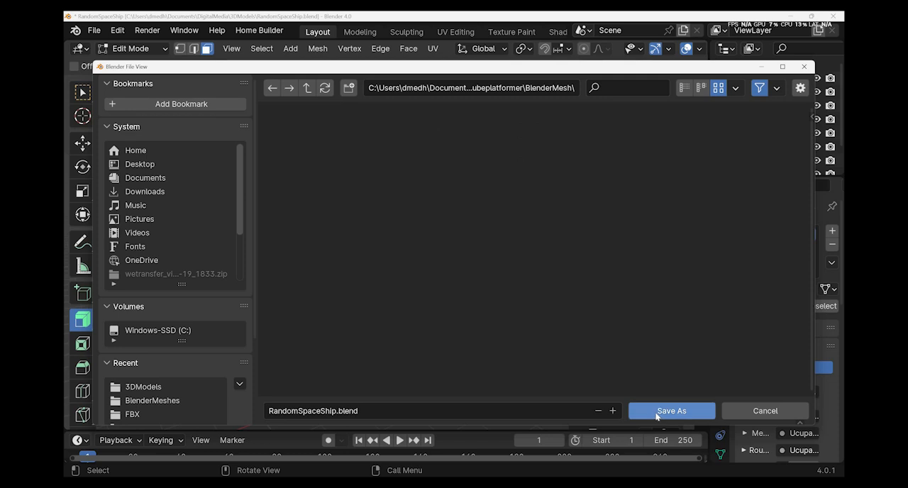
click(688, 414)
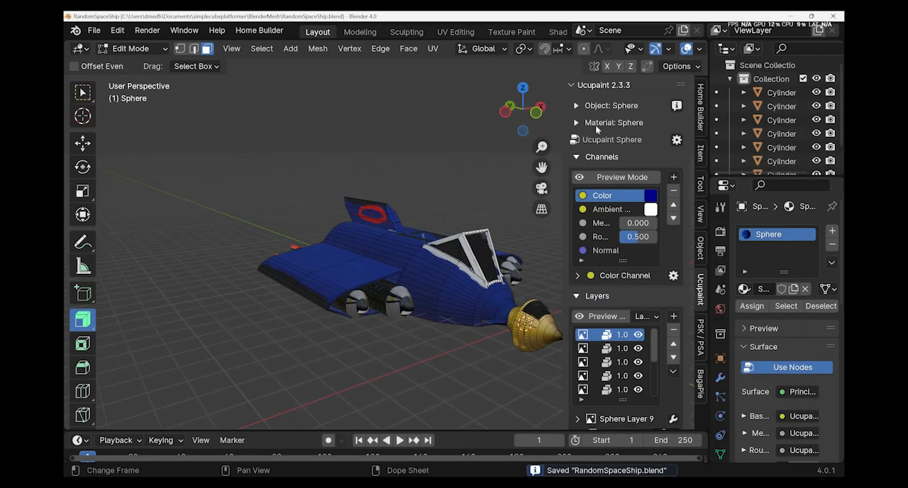
Switch to the Godot editor, maximize its window and start browsing for the Blender executable.
key(alt+Tab)
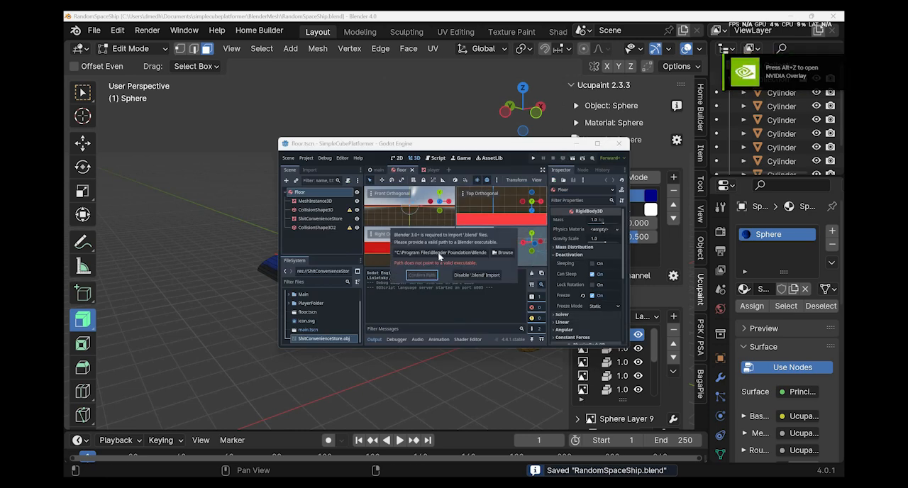
key(super+Up)
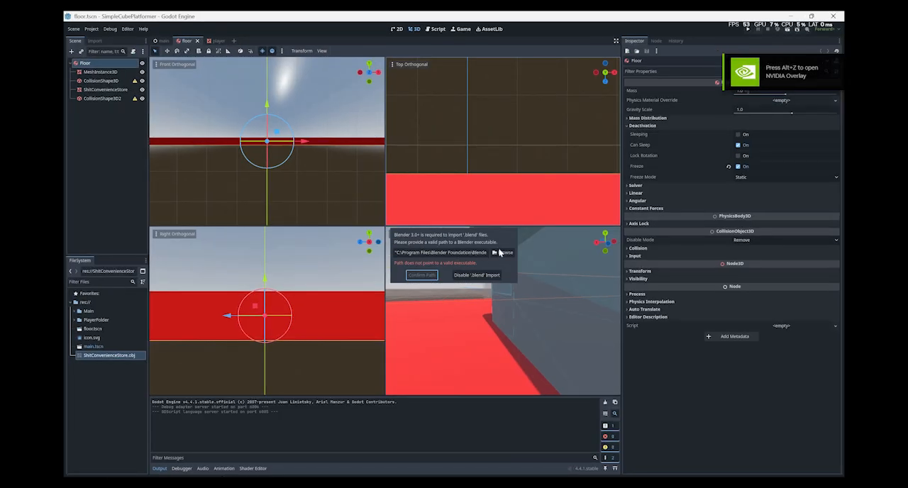
click(503, 252)
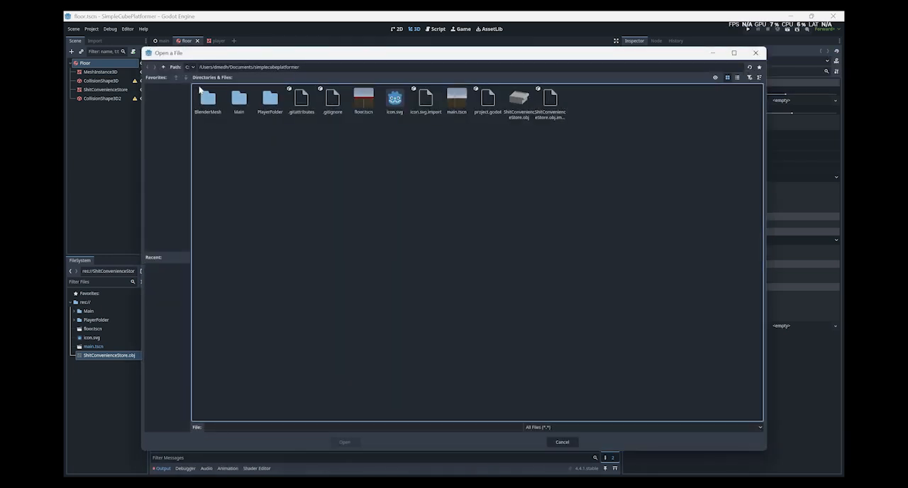
Browse to the Blender 4.0 folder in C:/Program Files/Blender Foundation and confirm it as the path to the Blender executable.
click(164, 68)
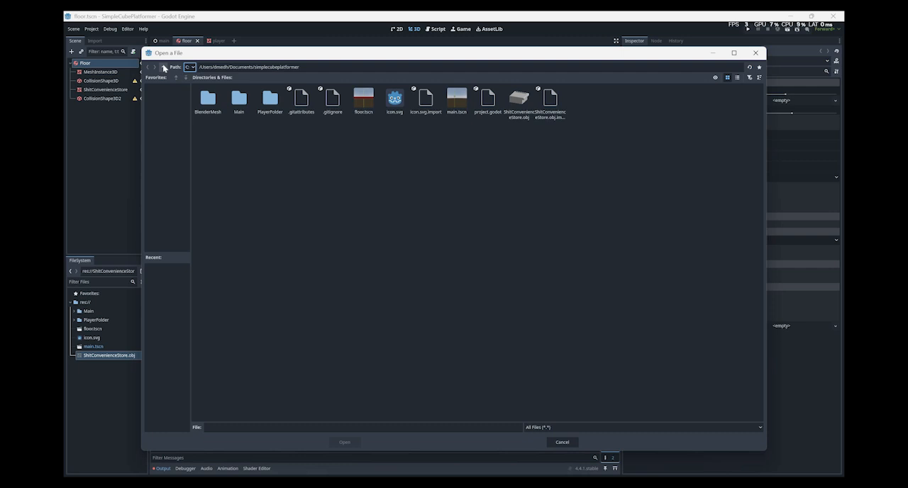
click(164, 67)
click(164, 67)
click(164, 68)
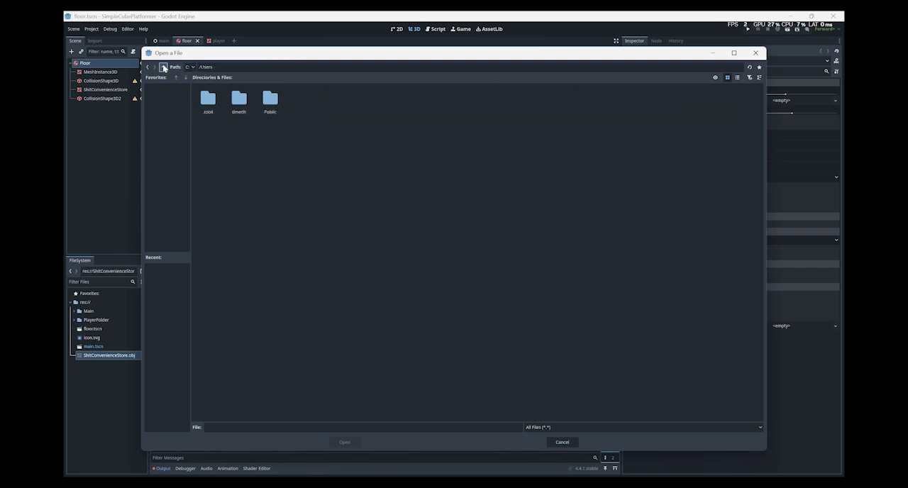
click(164, 68)
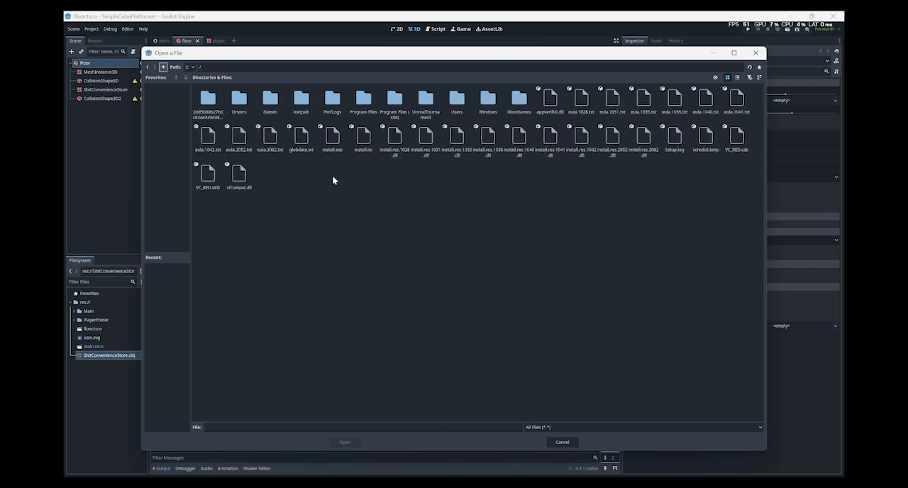
click(362, 103)
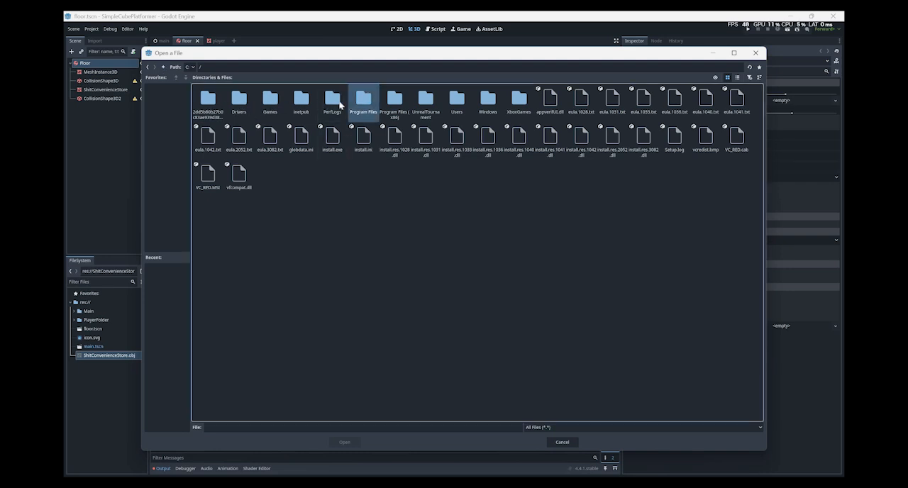
key(Return)
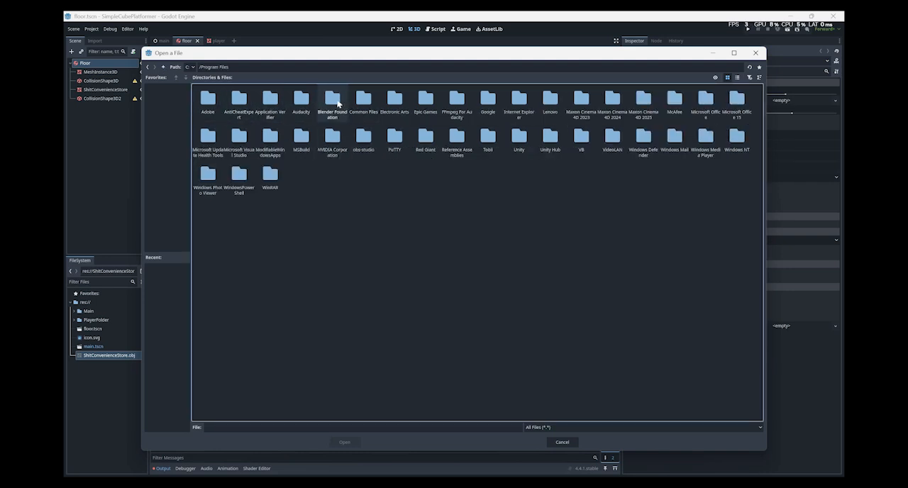
double_click(332, 102)
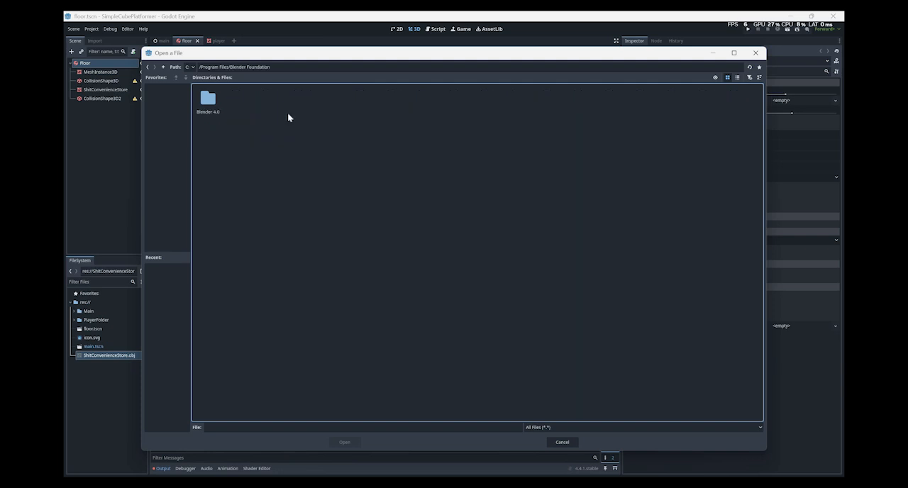
double_click(207, 102)
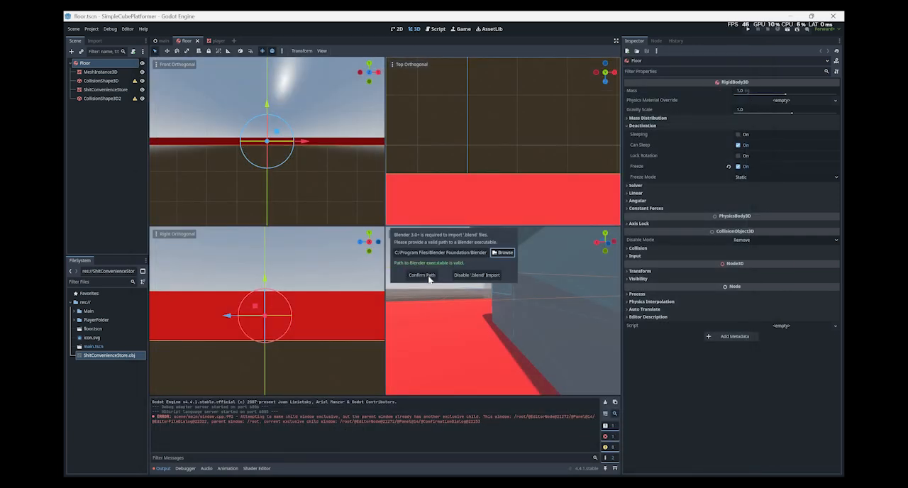
click(423, 275)
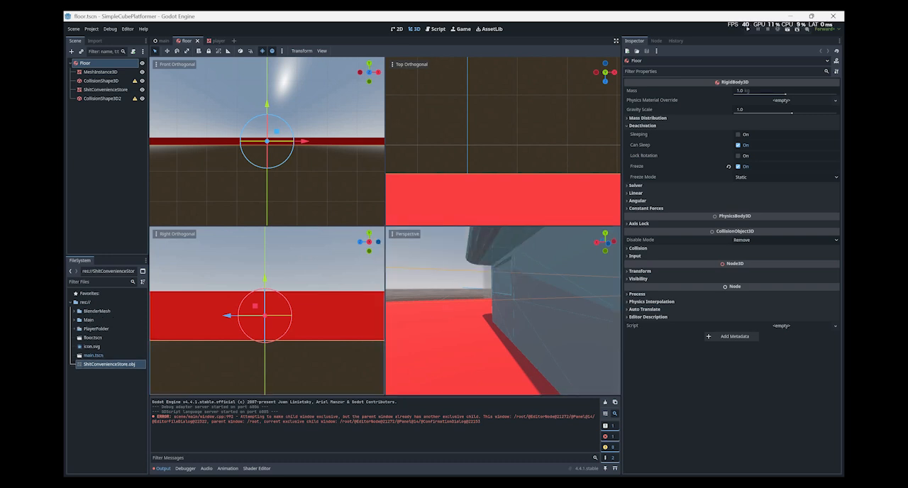
Expand the BlenderMesh folder and place RandomSpaceShip.blend on the red floor beside the store in the floor scene.
right_drag(443, 306, 361, 342)
right_drag(234, 339, 112, 311)
key(s)
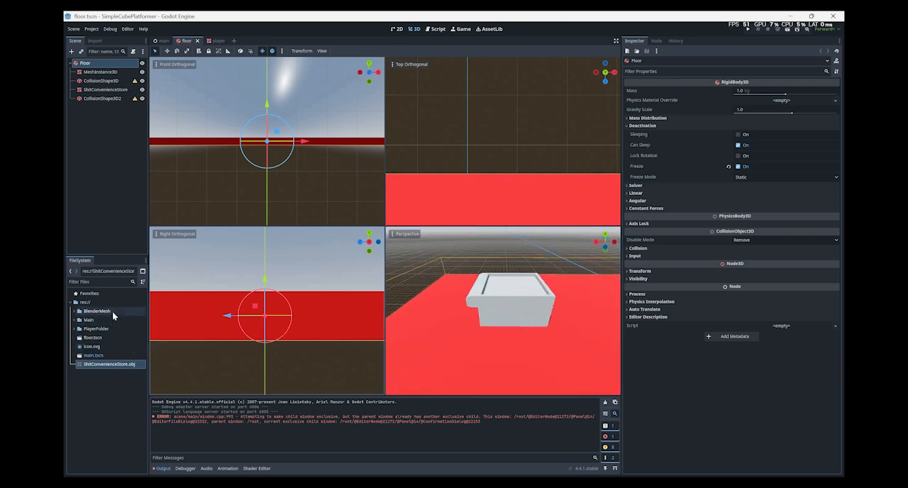
double_click(107, 312)
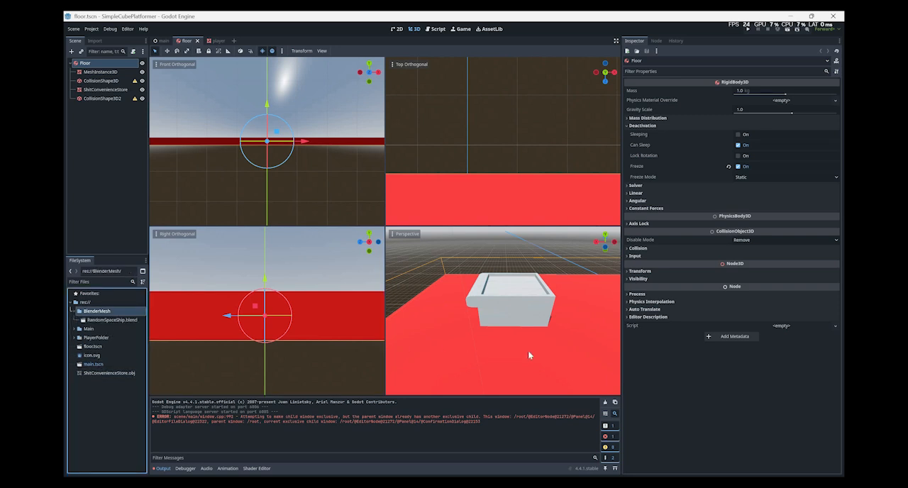
drag(111, 320, 596, 304)
right_drag(596, 304, 676, 303)
key(w)
mouse_move(549, 334)
right_down()
mouse_move(438, 303)
mouse_move(542, 324)
right_up()
Switch to Blender and examine the textured spaceship up close and from a distance.
key(alt+Tab)
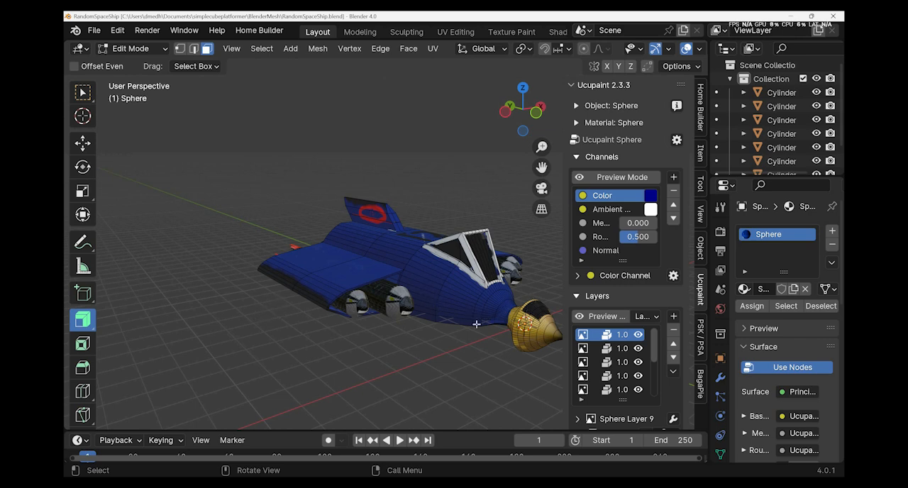
right_click(441, 324)
mouse_move(431, 352)
middle_down()
mouse_move(413, 349)
mouse_move(442, 361)
middle_up()
scroll(399, 348, up, 5)
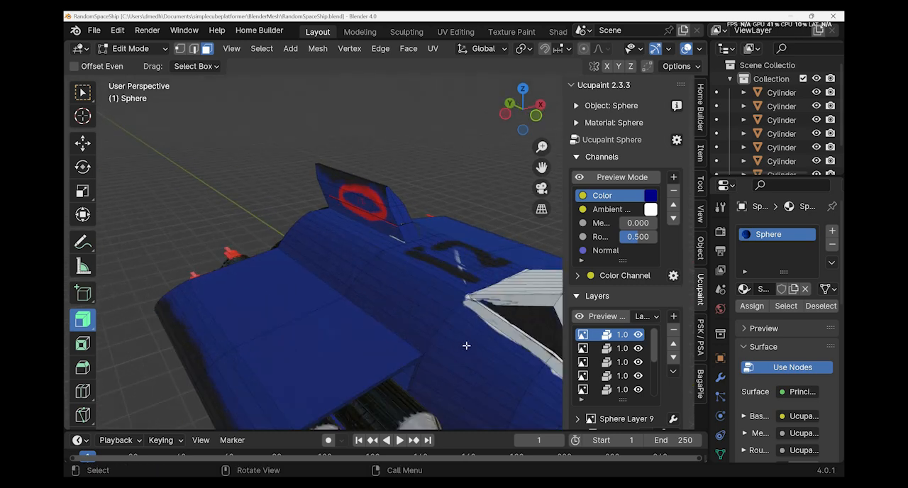
scroll(466, 346, down, 6)
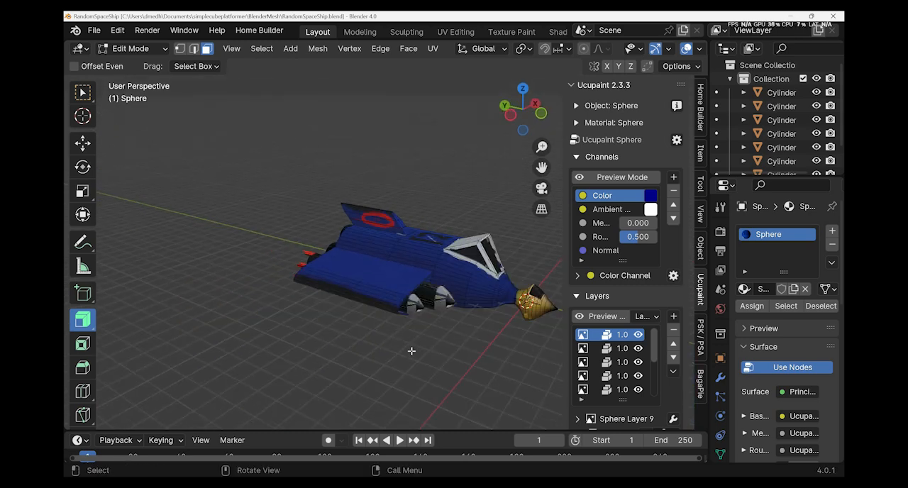
scroll(440, 345, up, 4)
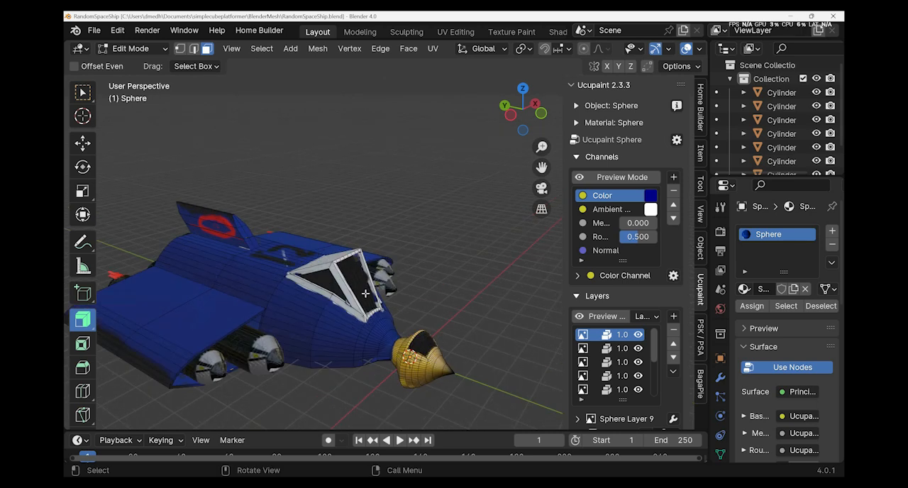
Take the spaceship's Sphere body out of Edit Mode and put it into Object Mode.
key(ctrl+z)
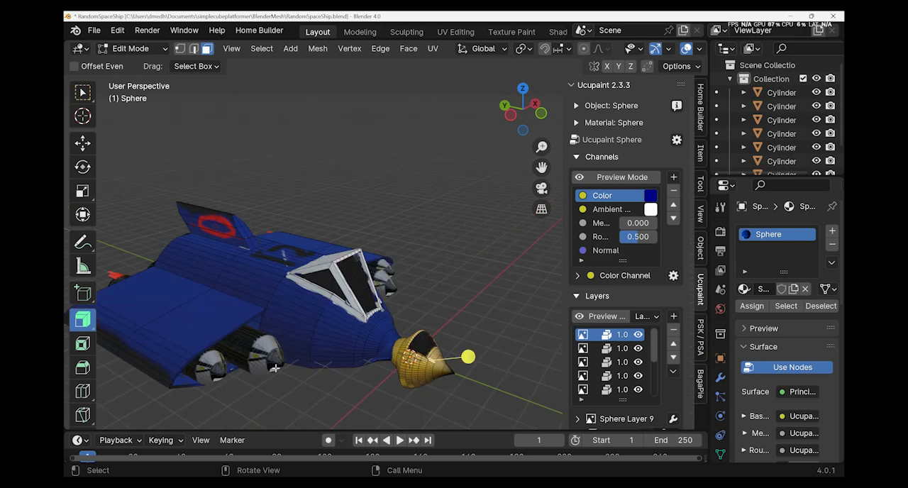
key(a)
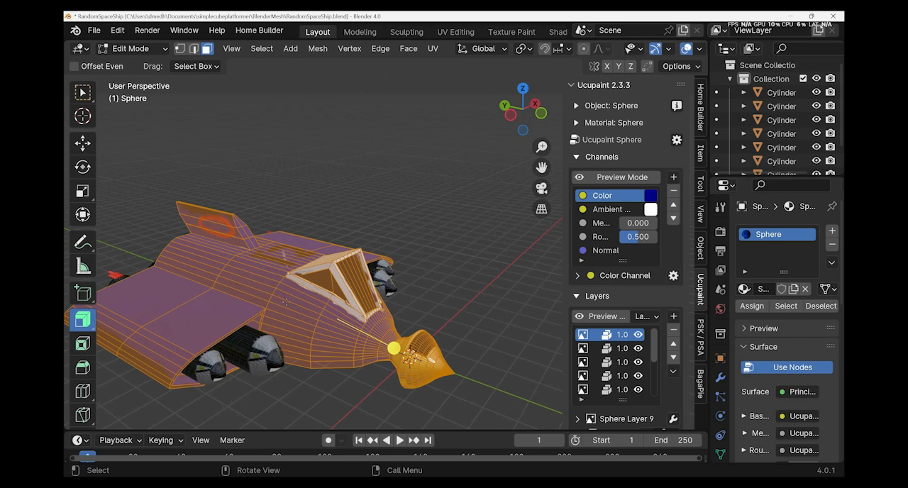
click(187, 183)
key(Tab)
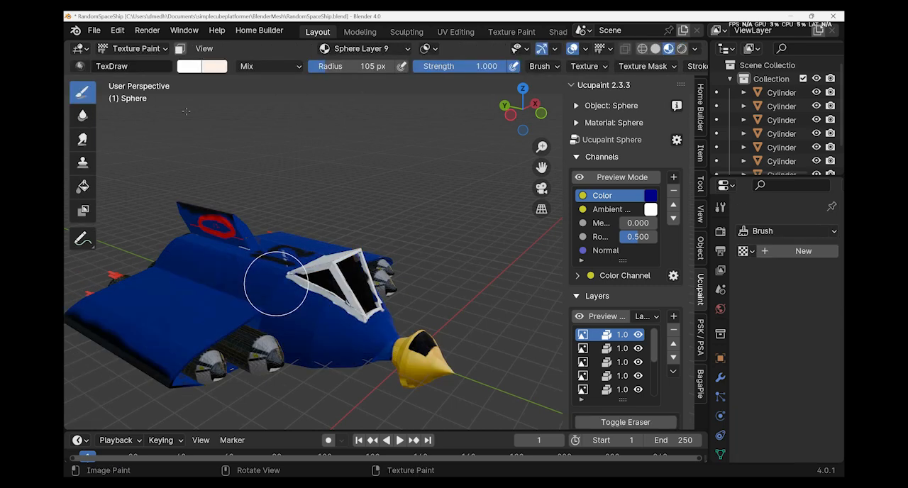
click(150, 64)
click(140, 49)
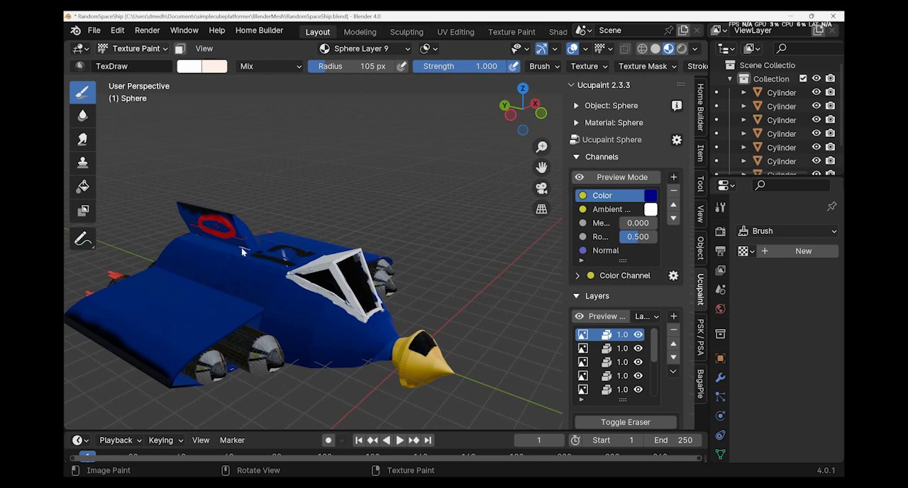
click(140, 49)
click(140, 63)
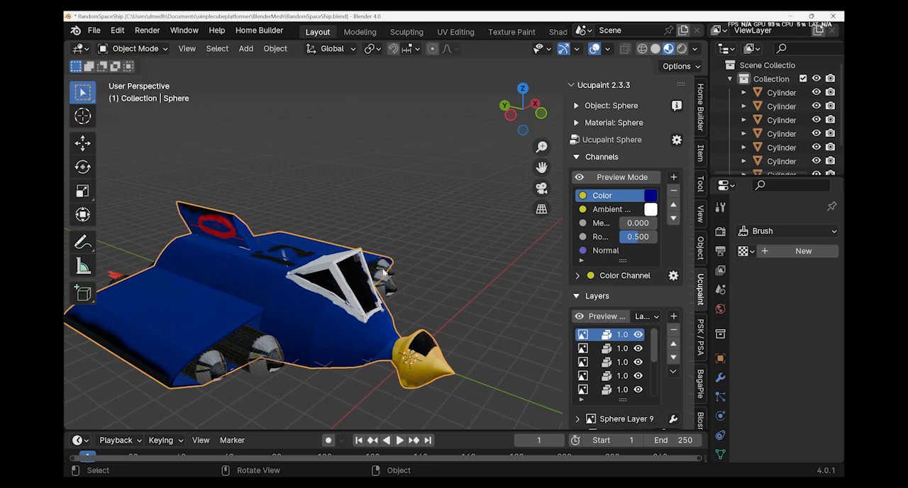
Move the spaceship's Sphere body forward along the global Y axis, clear of its engine cylinders.
middle_drag(378, 284, 378, 264)
scroll(369, 254, down, 4)
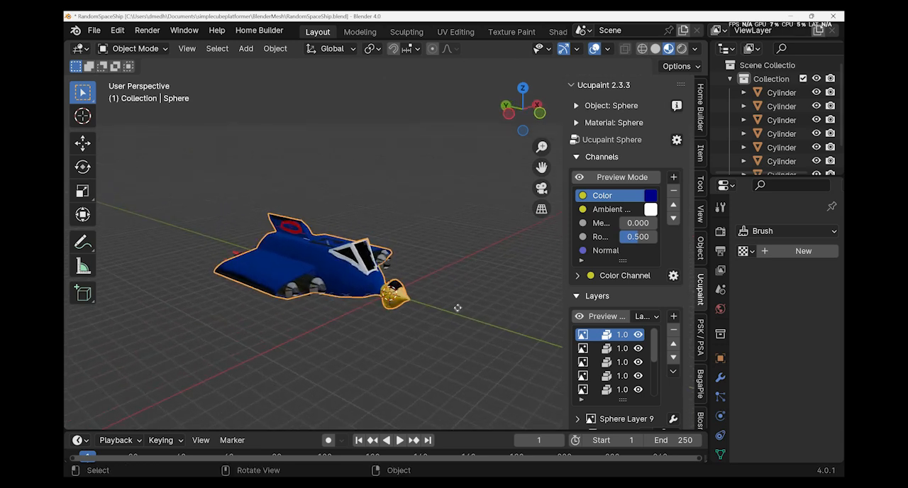
key(g)
key(y)
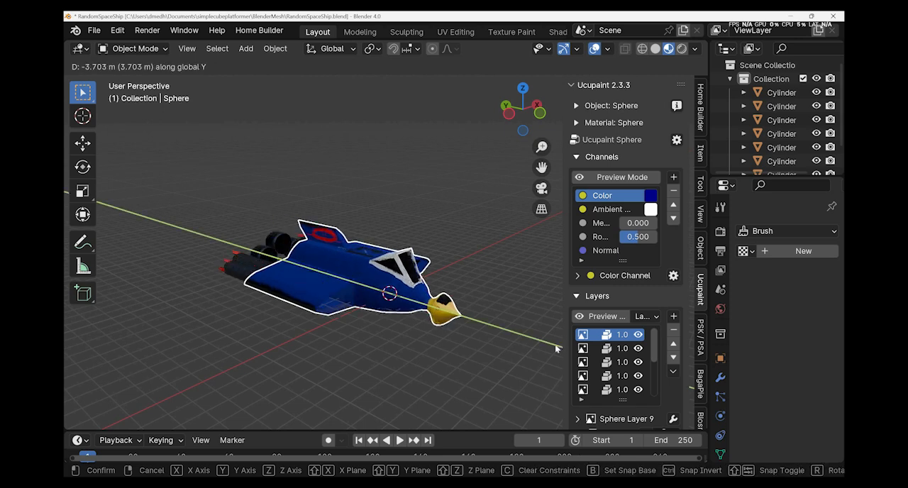
click(177, 158)
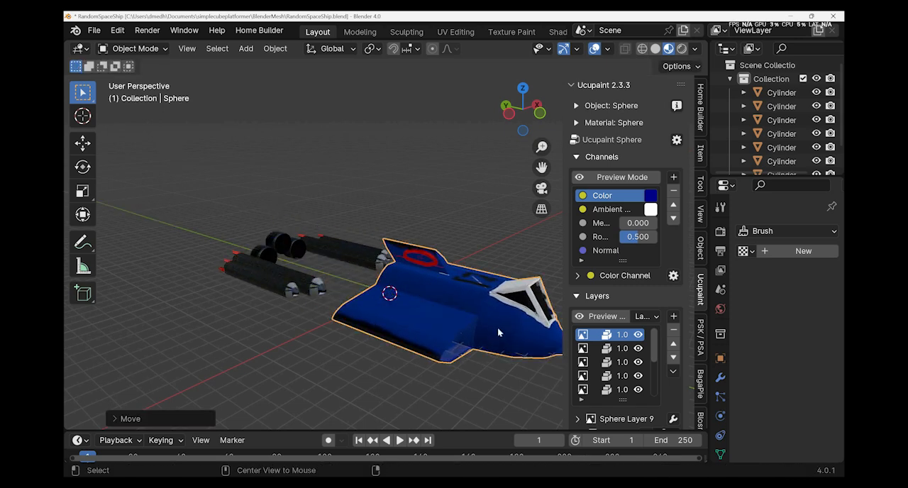
Switch to Godot and inspect the imported RandomSpaceShip in the floor scene's perspective view.
key(alt+Tab)
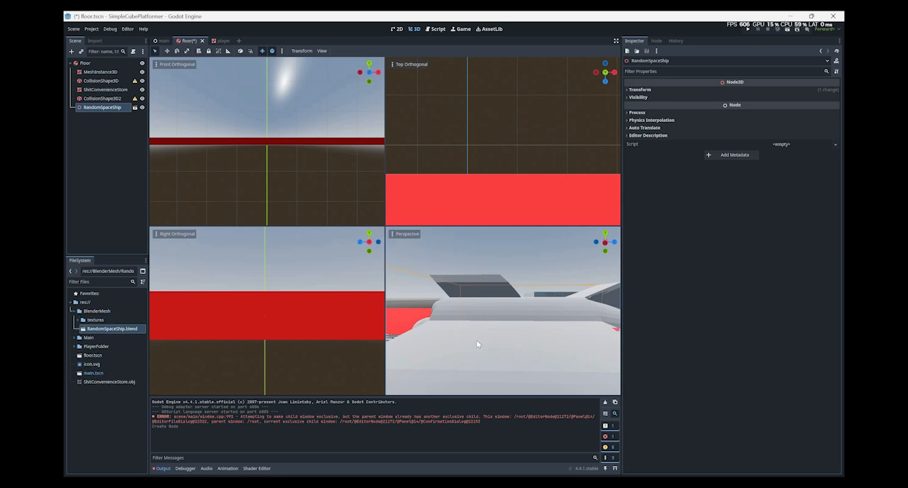
scroll(476, 342, down, 6)
scroll(483, 332, up, 5)
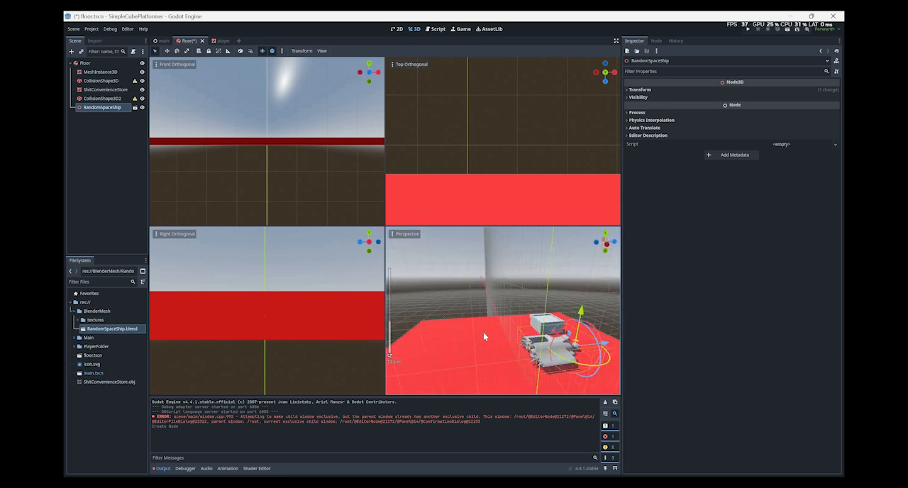
Save RandomSpaceShip.blend in Blender with the shifted body and return to Godot to view the reimported model.
key(alt+Tab)
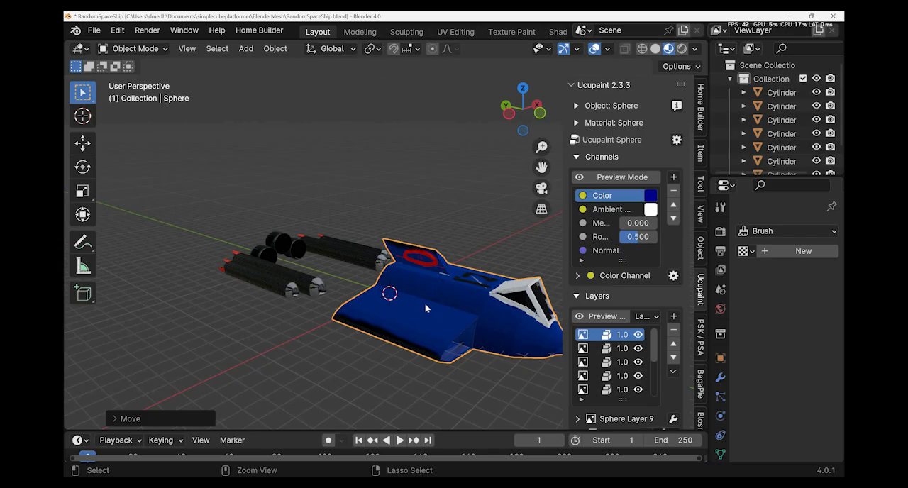
key(ctrl+s)
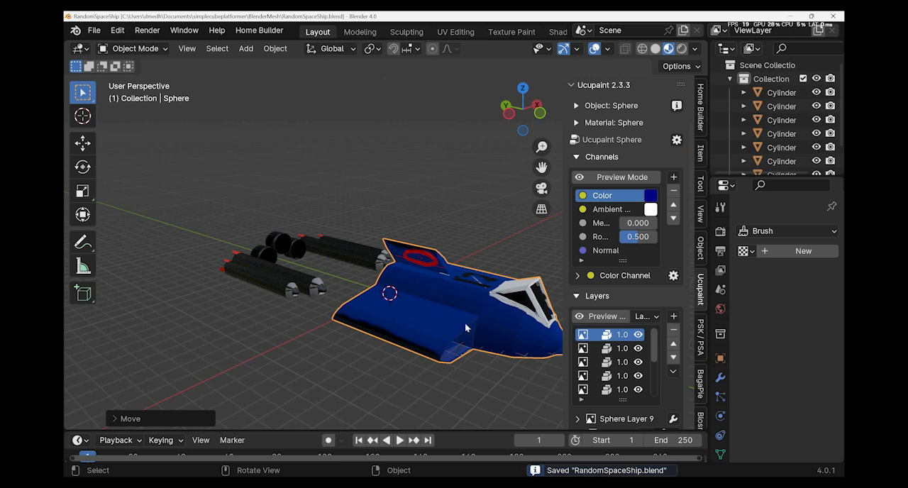
key(alt+Tab)
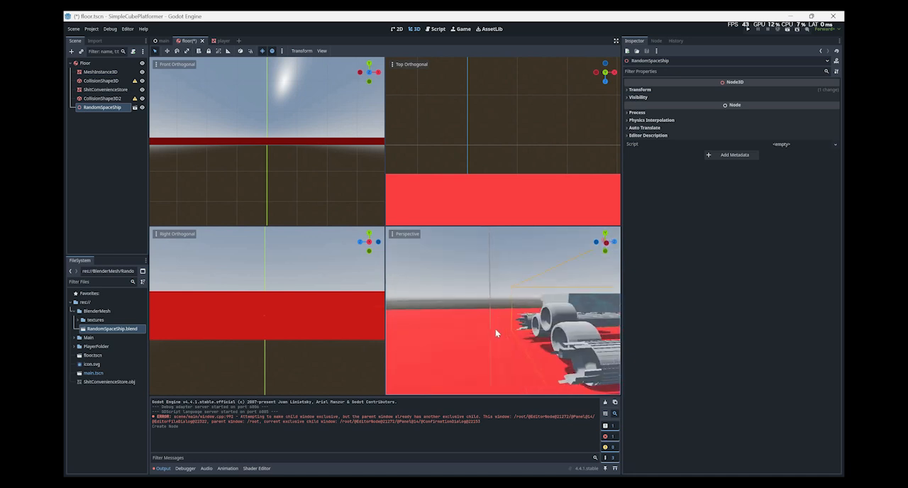
scroll(489, 335, down, 6)
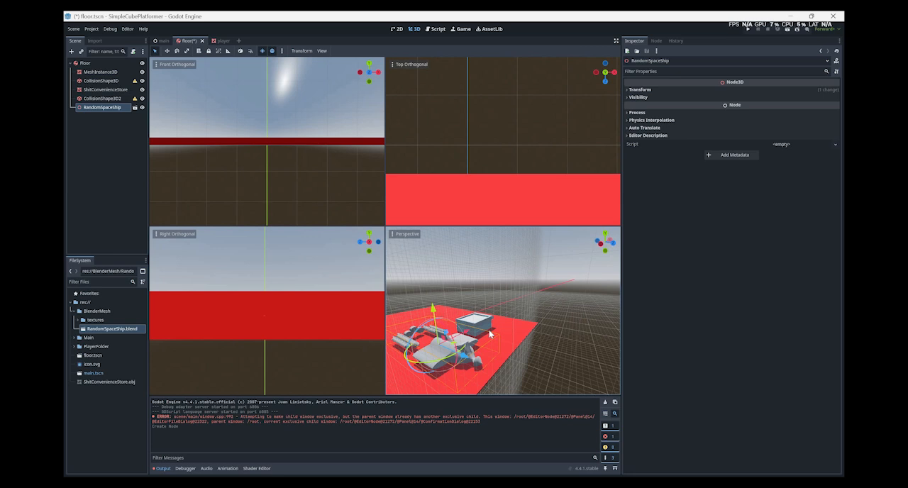
Switch to Blender, undo the Sphere body's move along Y and save RandomSpaceShip.blend.
key(alt+Tab)
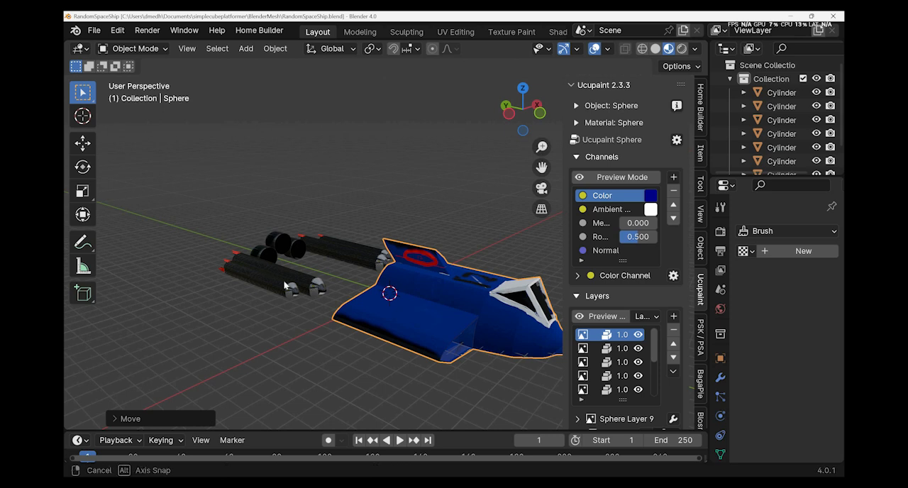
middle_drag(284, 285, 345, 302)
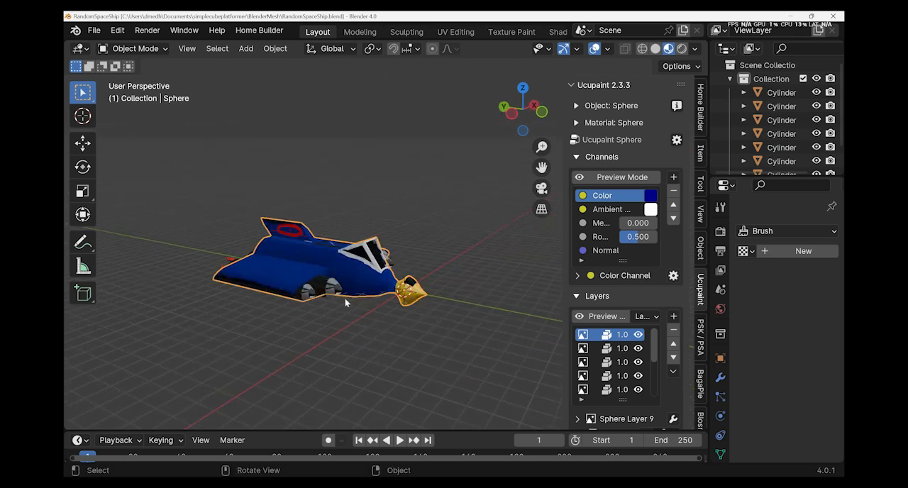
key(ctrl+s)
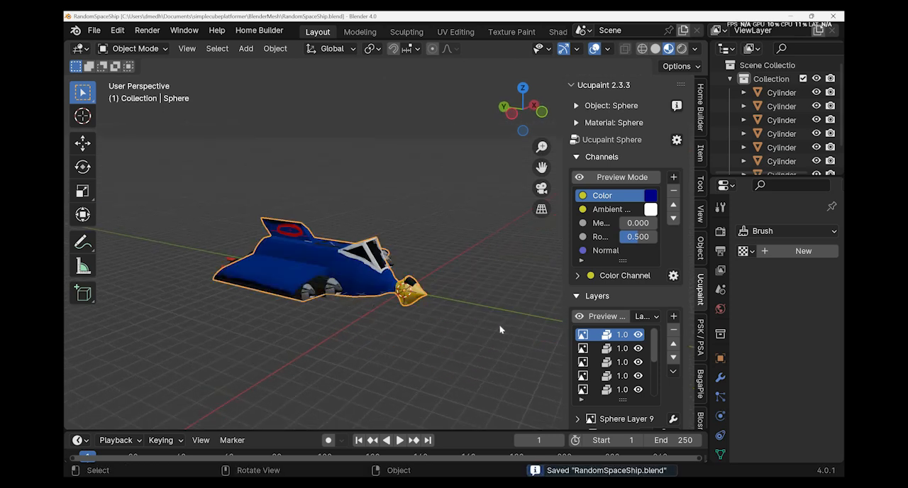
Let Godot reimport the restored spaceship, view it in the perspective viewport and switch back to Blender.
key(alt+Tab)
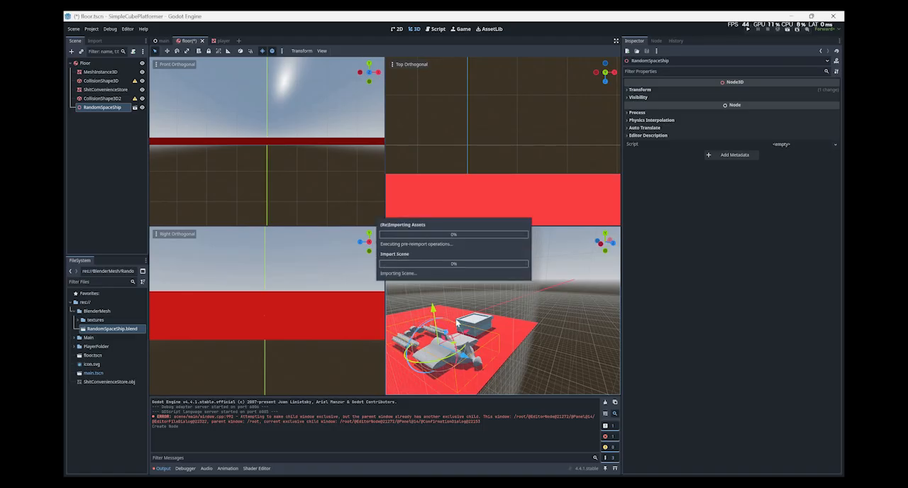
right_drag(445, 315, 445, 315)
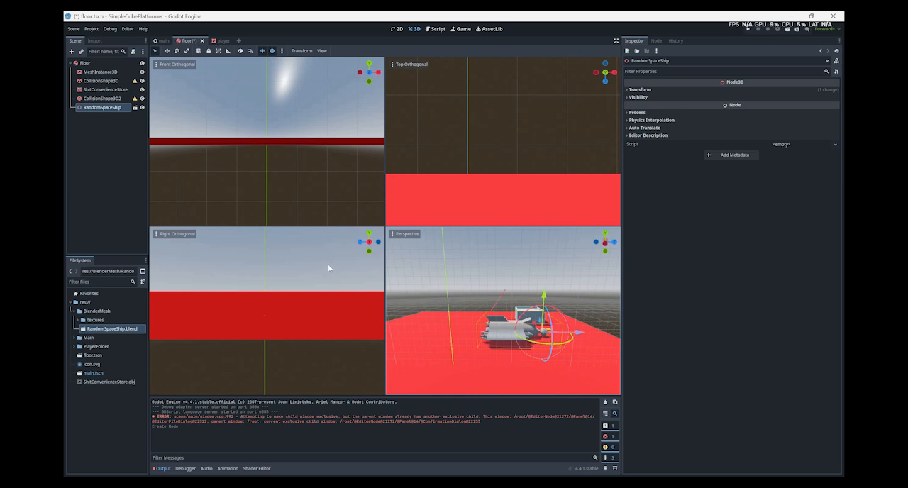
key(alt+Tab)
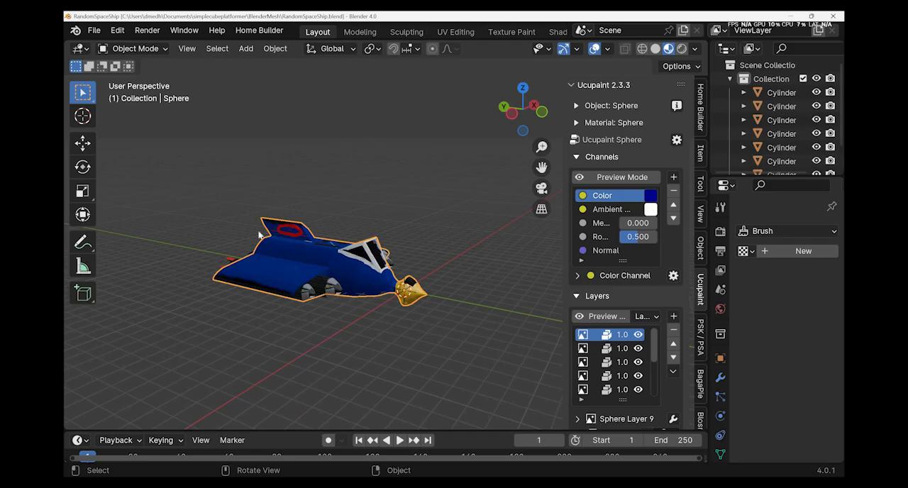